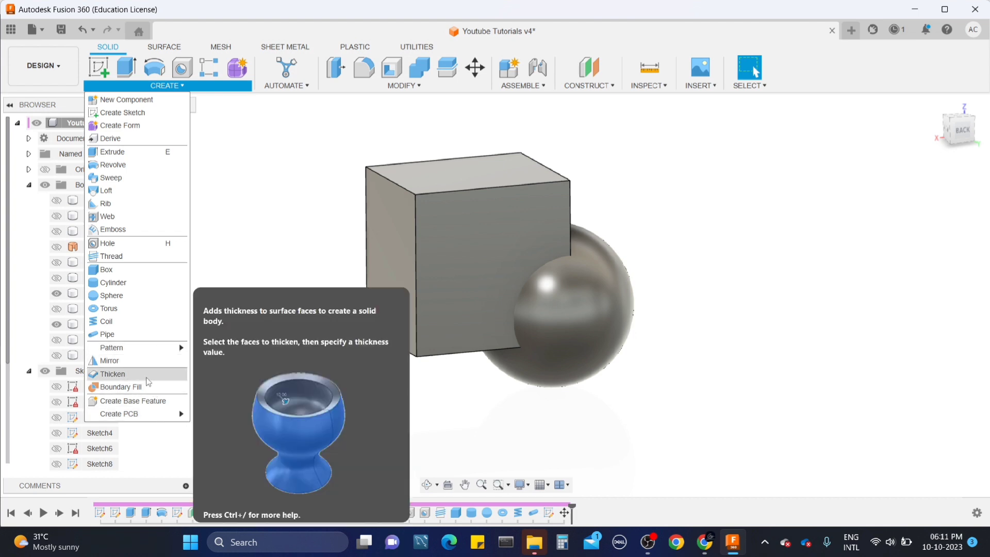
# Mirror the box body across the vertical XZ origin plane, keeping the copy as a new body
pyautogui.moveTo(148, 414)
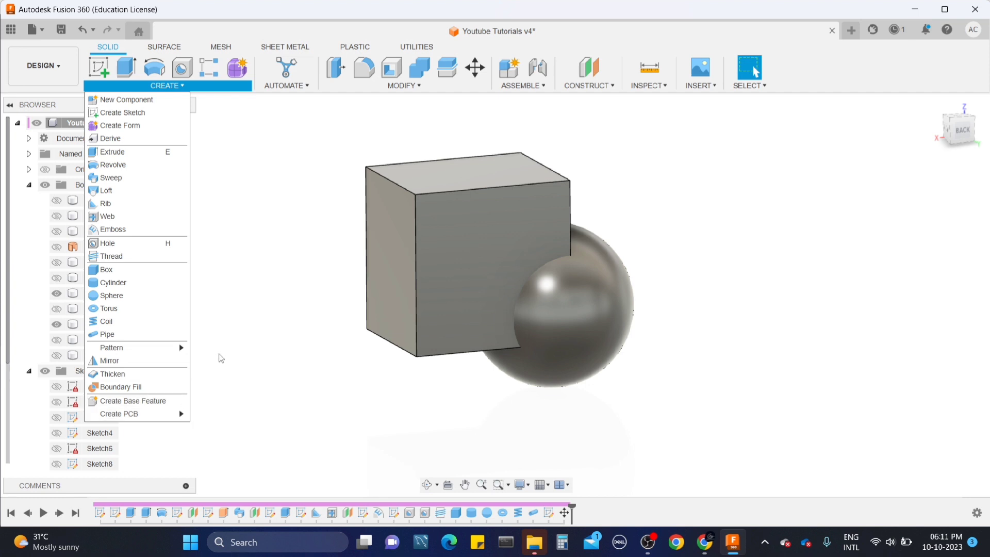
pyautogui.click(149, 361)
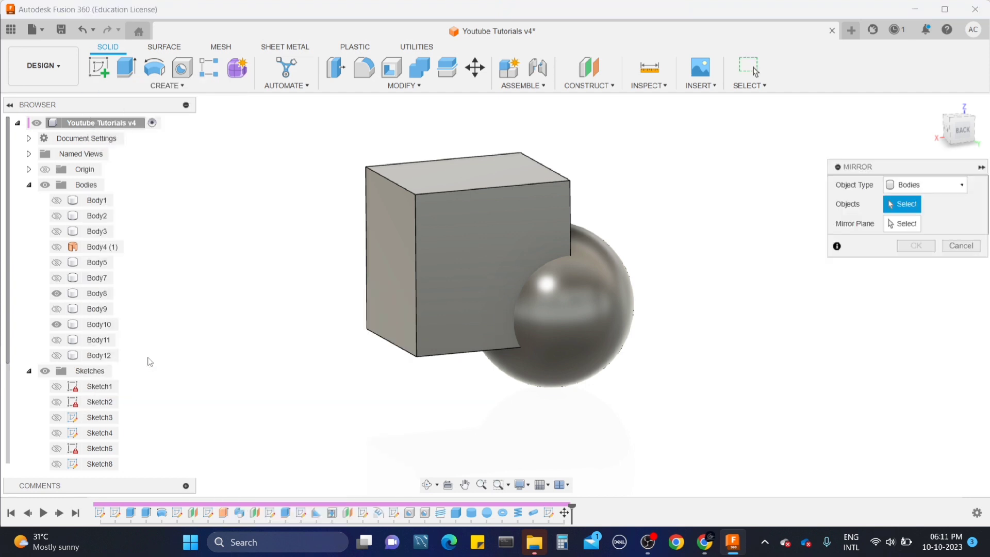
pyautogui.scroll(-1, 507, 210)
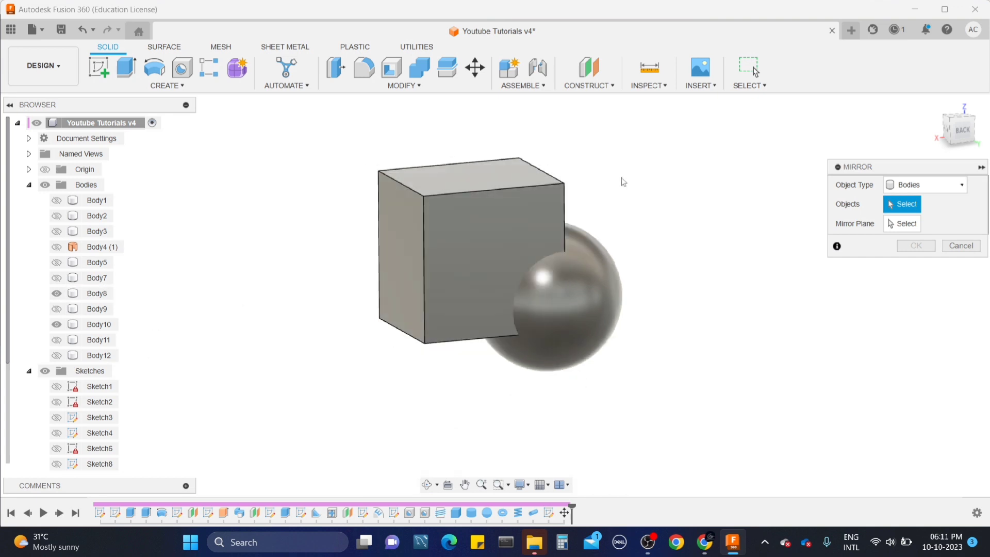
pyautogui.click(526, 222)
pyautogui.scroll(-4, 524, 221)
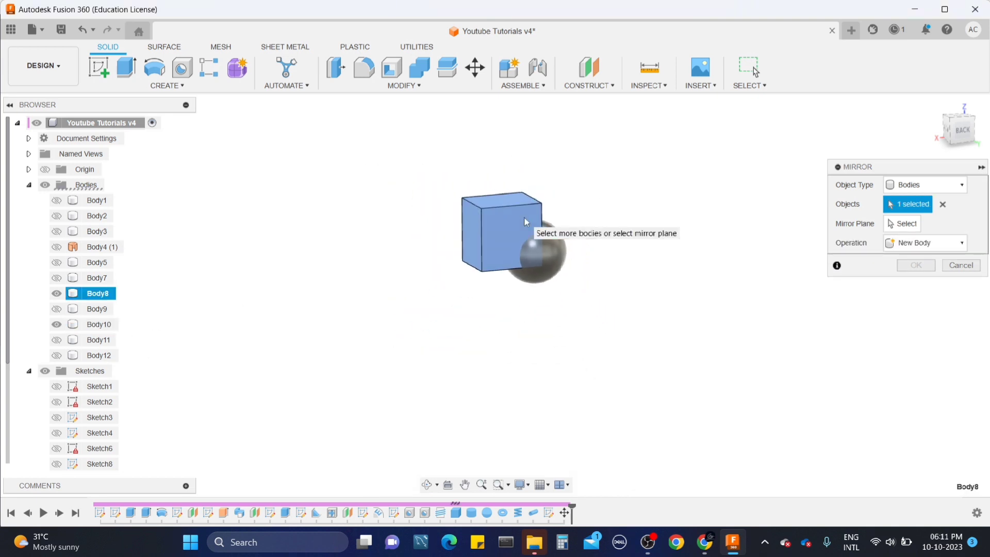
pyautogui.scroll(2, 669, 217)
pyautogui.scroll(3, 582, 231)
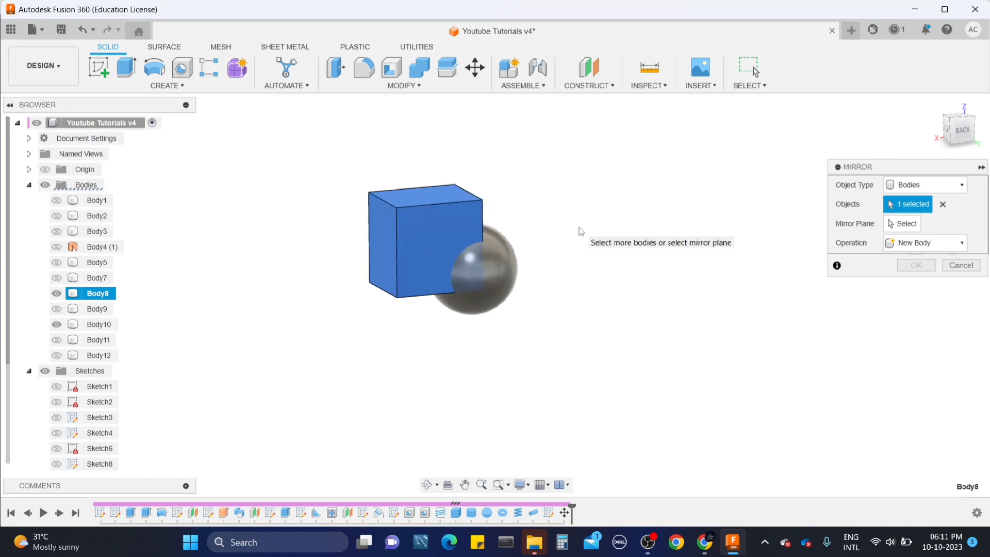
pyautogui.click(902, 223)
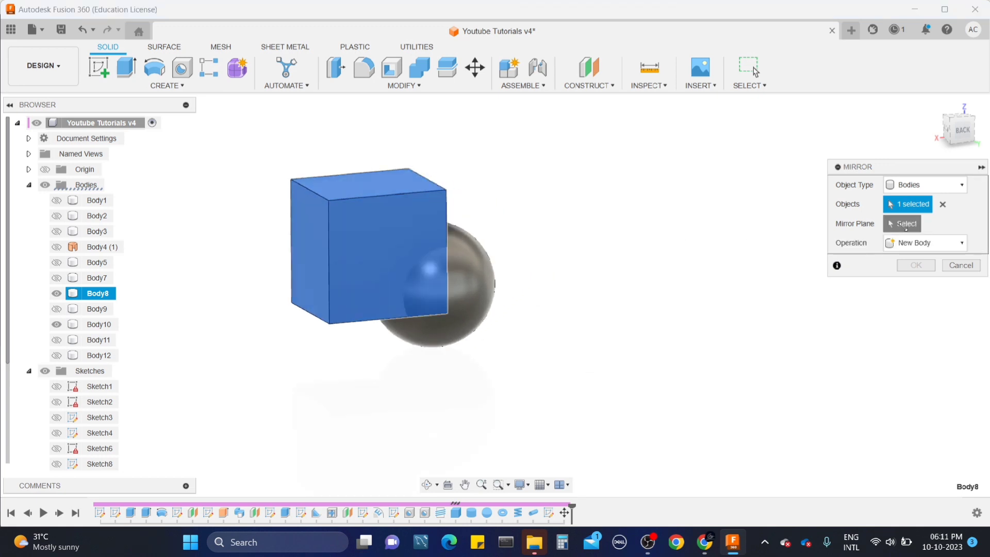
pyautogui.scroll(-1, 619, 240)
pyautogui.keyDown('shift'); pyautogui.moveTo(619, 240); pyautogui.dragTo(420, 196, button='middle'); pyautogui.keyUp('shift')
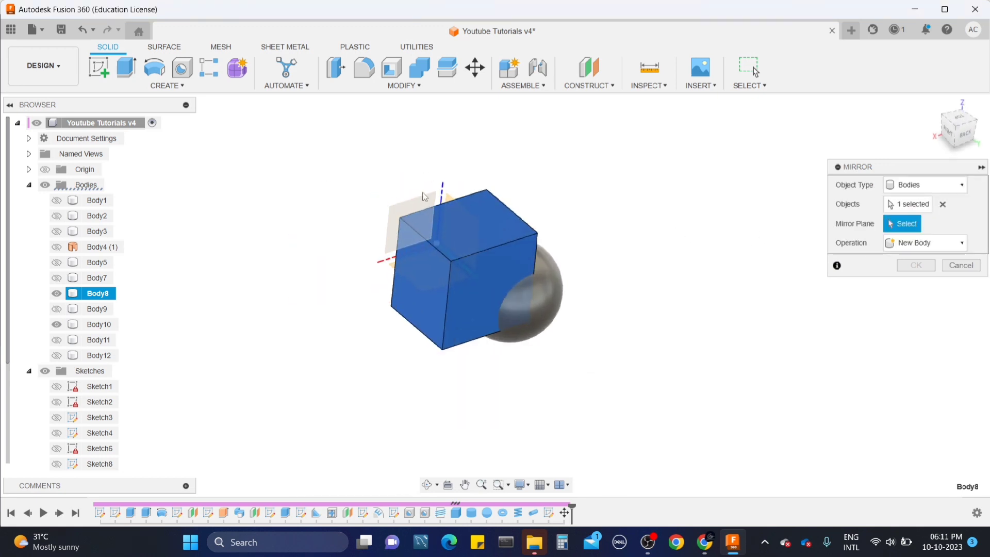
pyautogui.click(422, 202)
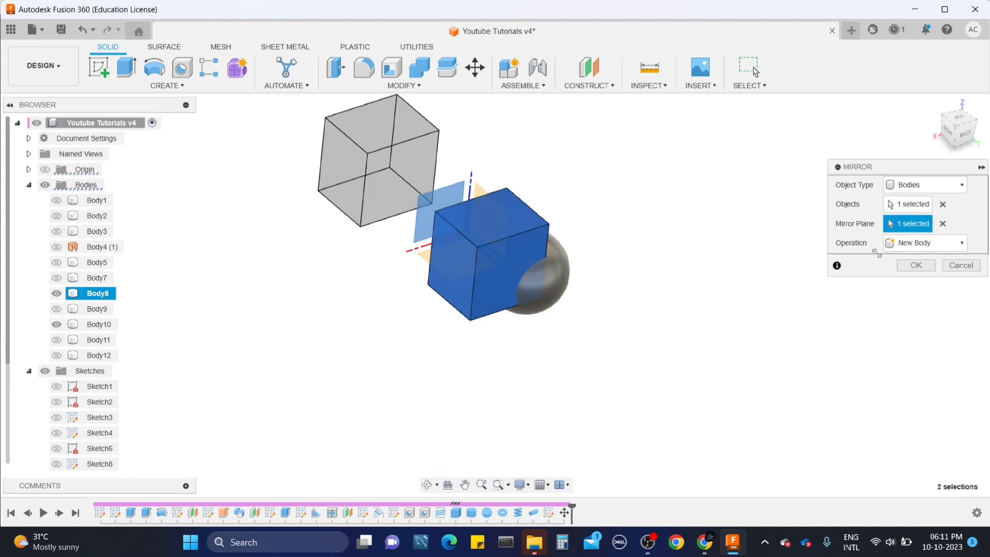
pyautogui.click(915, 265)
pyautogui.keyDown('shift'); pyautogui.moveTo(526, 181); pyautogui.dragTo(589, 185, button='middle'); pyautogui.keyUp('shift')
pyautogui.scroll(-3, 616, 188)
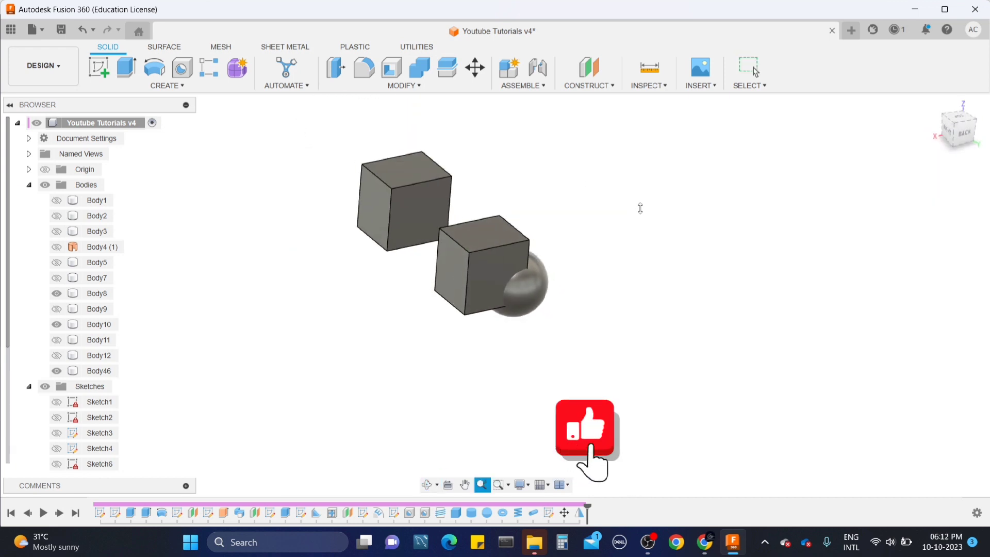
pyautogui.scroll(5, 642, 185)
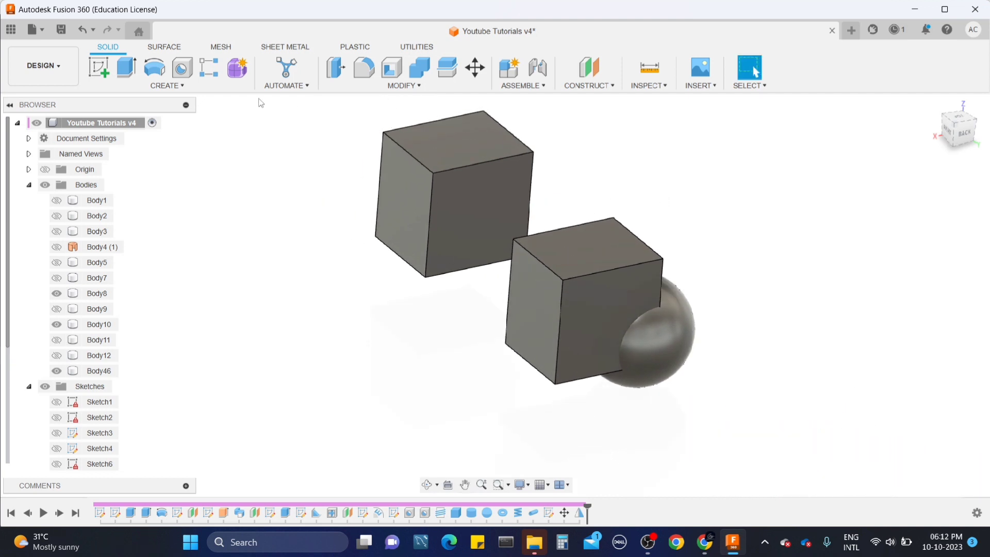
# Start a Boundary Fill with the original box and the overlapping sphere as its tool bodies
pyautogui.click(182, 87)
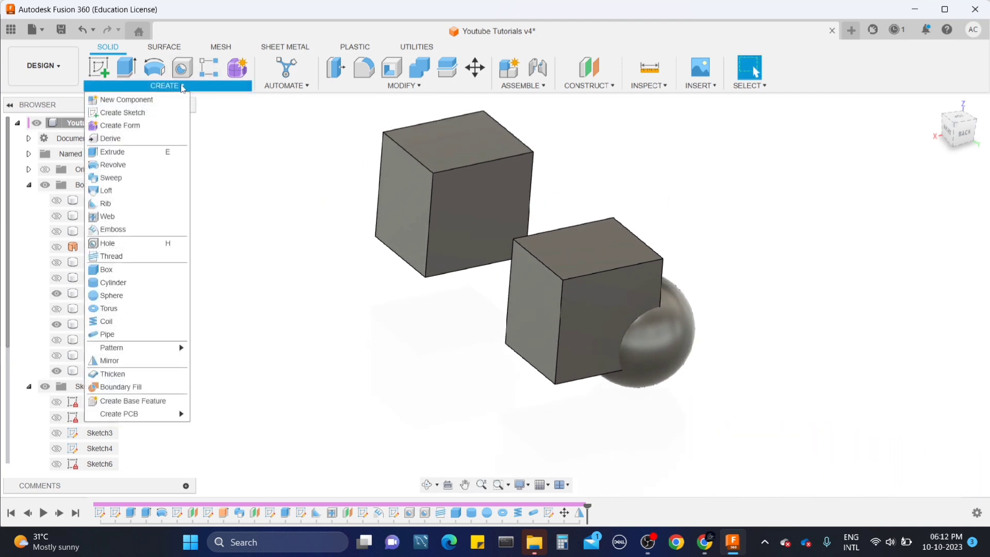
pyautogui.click(148, 386)
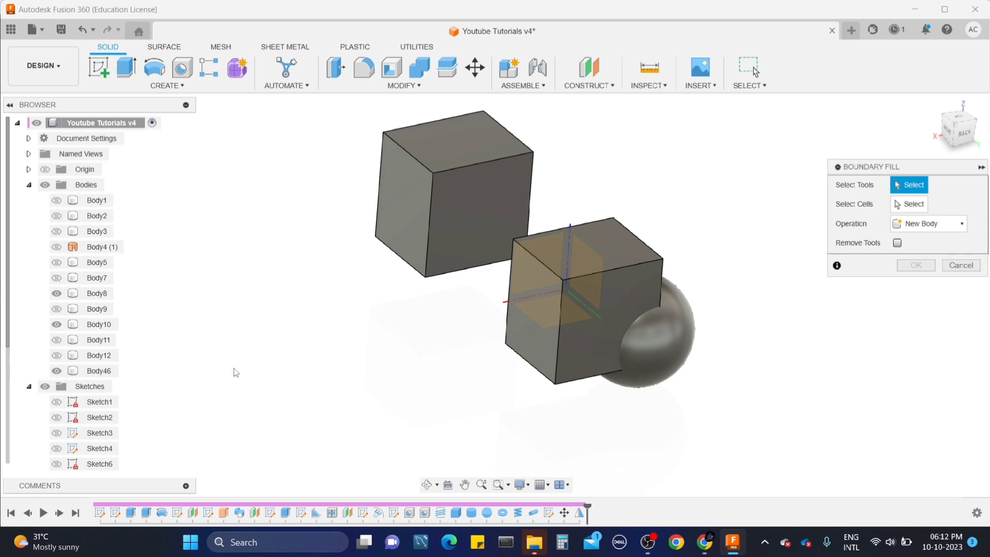
pyautogui.scroll(3, 666, 290)
pyautogui.scroll(-3, 678, 266)
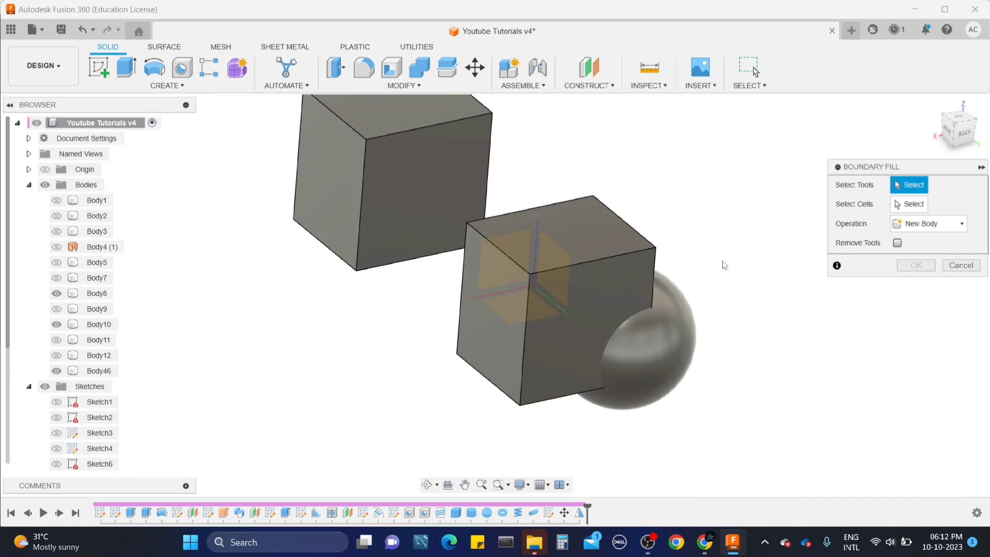
pyautogui.keyDown('shift'); pyautogui.moveTo(717, 253); pyautogui.dragTo(577, 280, button='middle'); pyautogui.keyUp('shift')
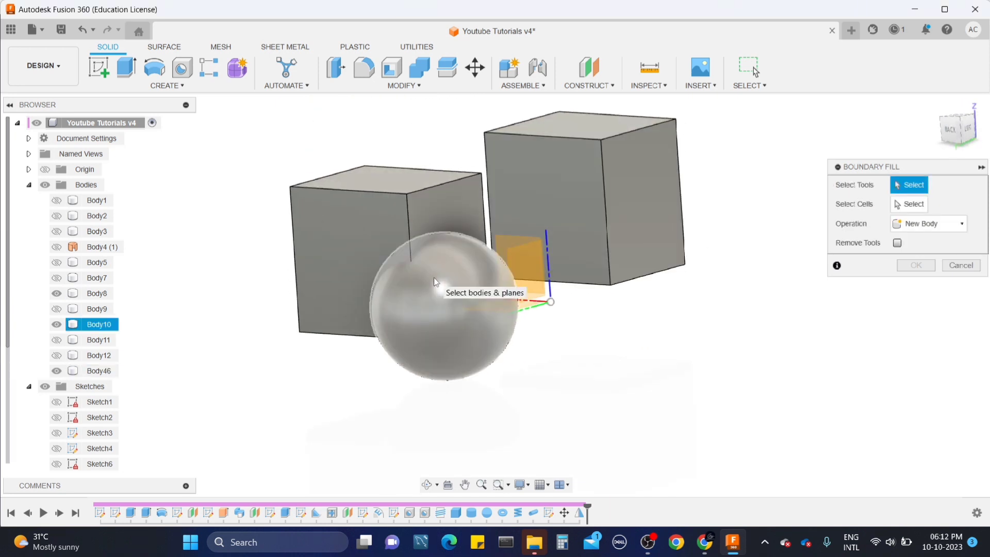
pyautogui.keyDown('shift'); pyautogui.moveTo(347, 213); pyautogui.dragTo(369, 254, button='middle'); pyautogui.keyUp('shift')
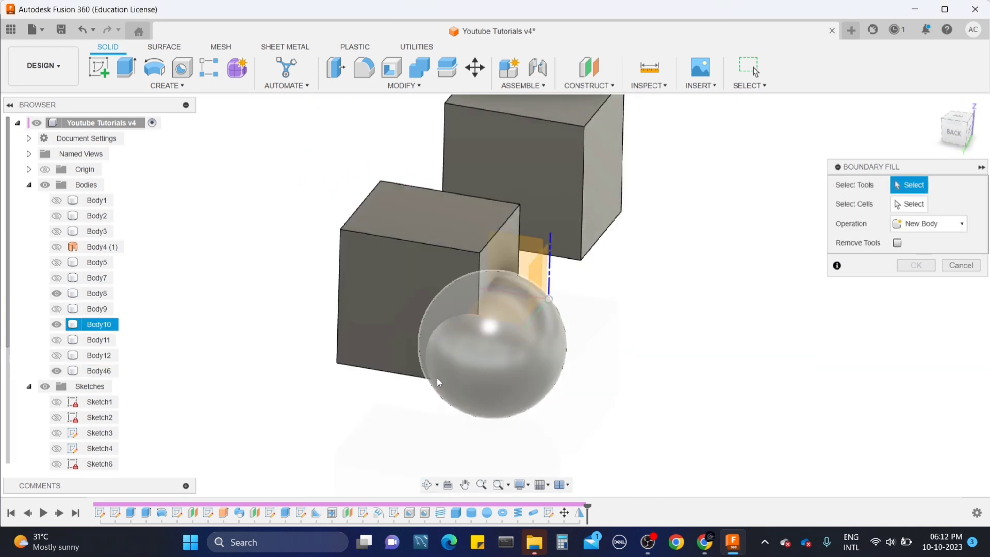
pyautogui.scroll(2, 437, 378)
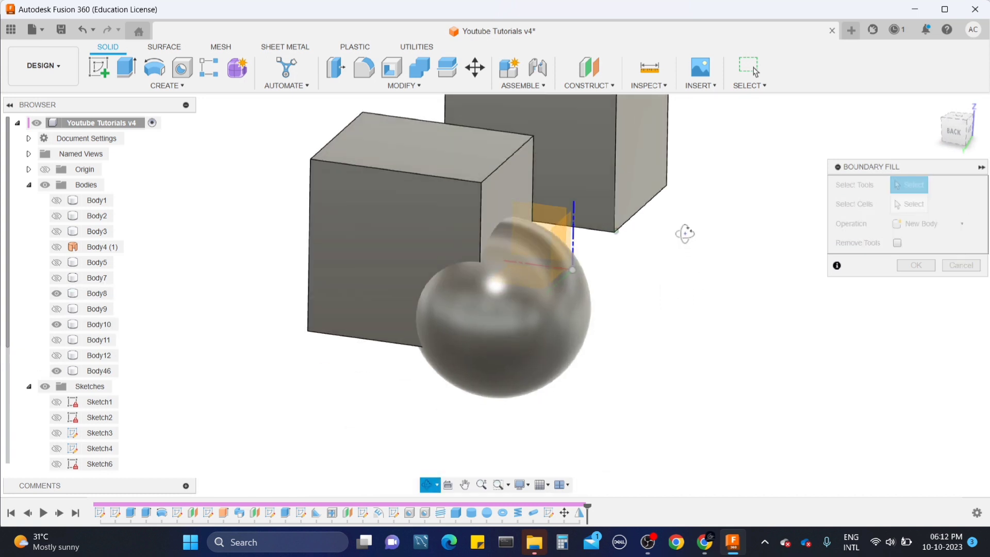
pyautogui.click(509, 335)
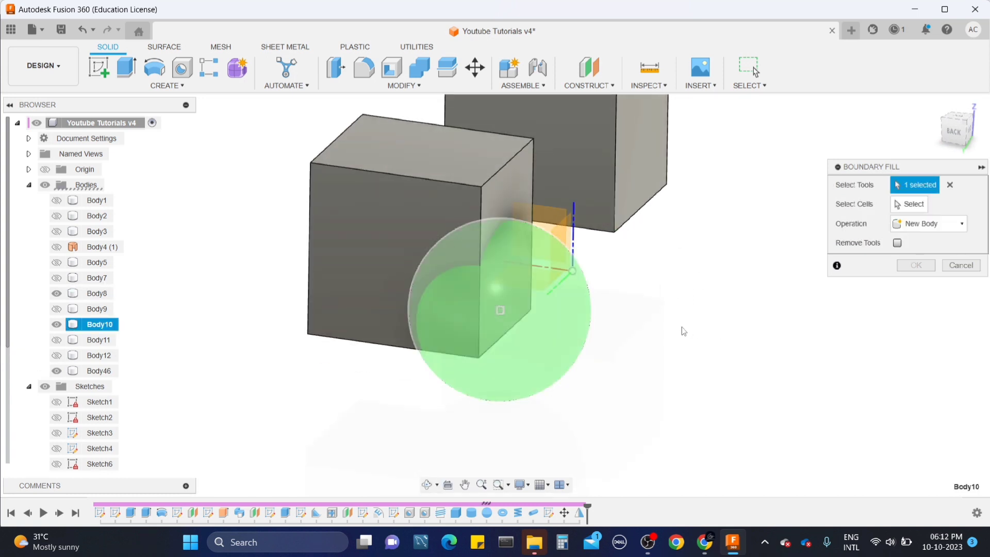
pyautogui.click(950, 184)
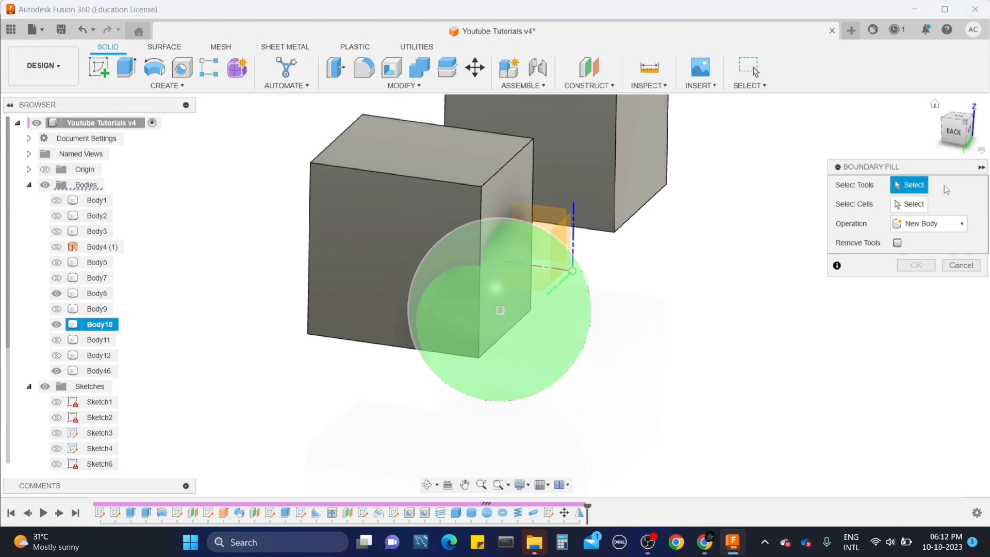
pyautogui.keyDown('shift'); pyautogui.moveTo(652, 279); pyautogui.dragTo(680, 266, button='middle'); pyautogui.keyUp('shift')
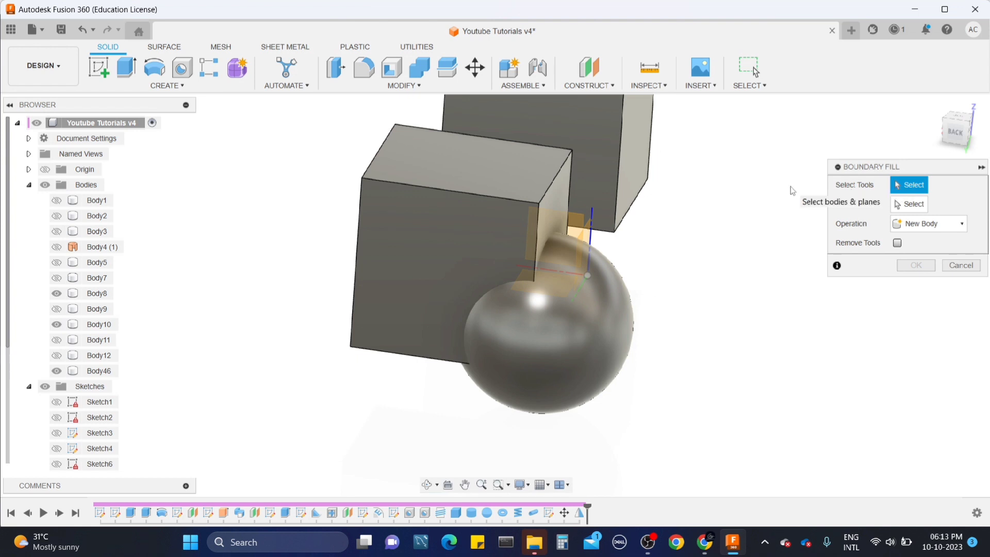
pyautogui.click(431, 247)
pyautogui.click(424, 236)
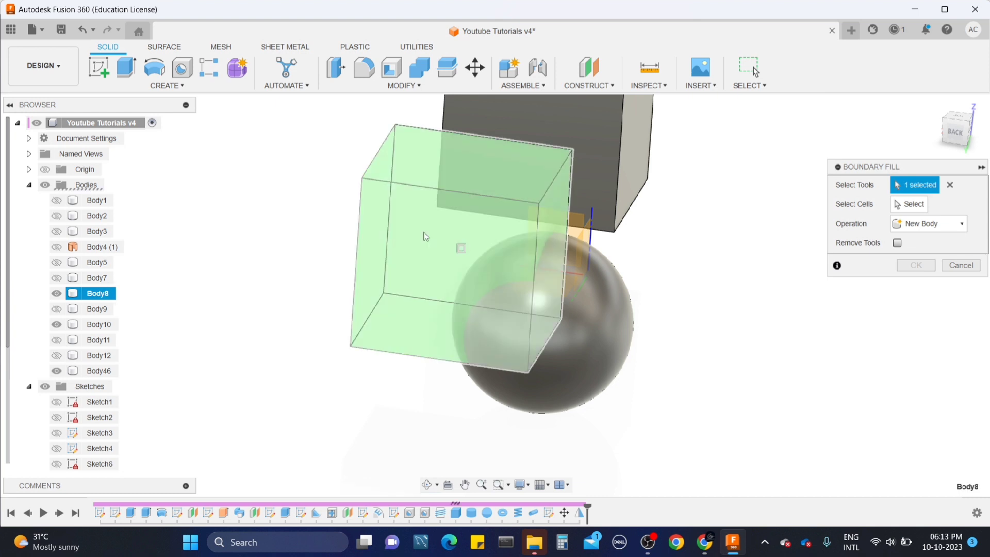
pyautogui.click(620, 332)
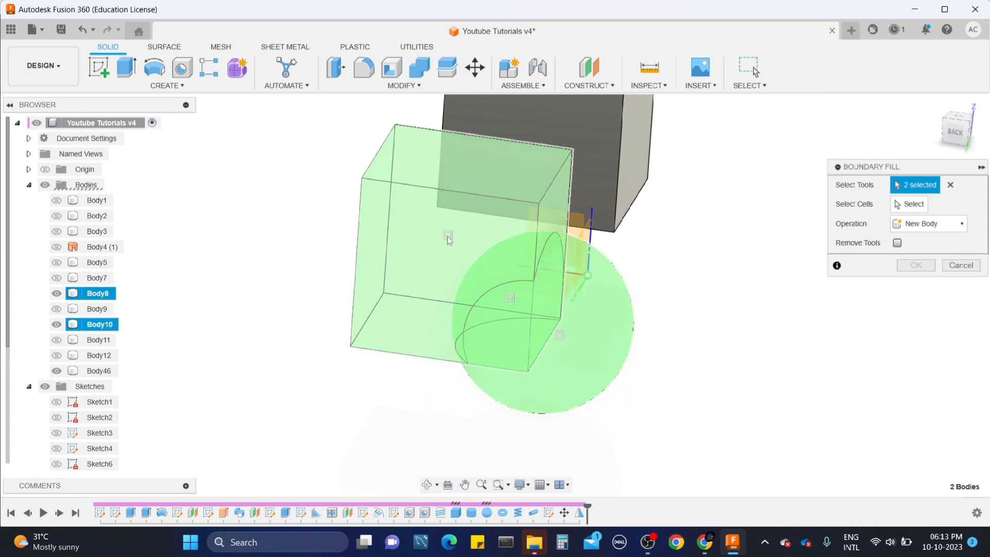
pyautogui.scroll(2, 573, 373)
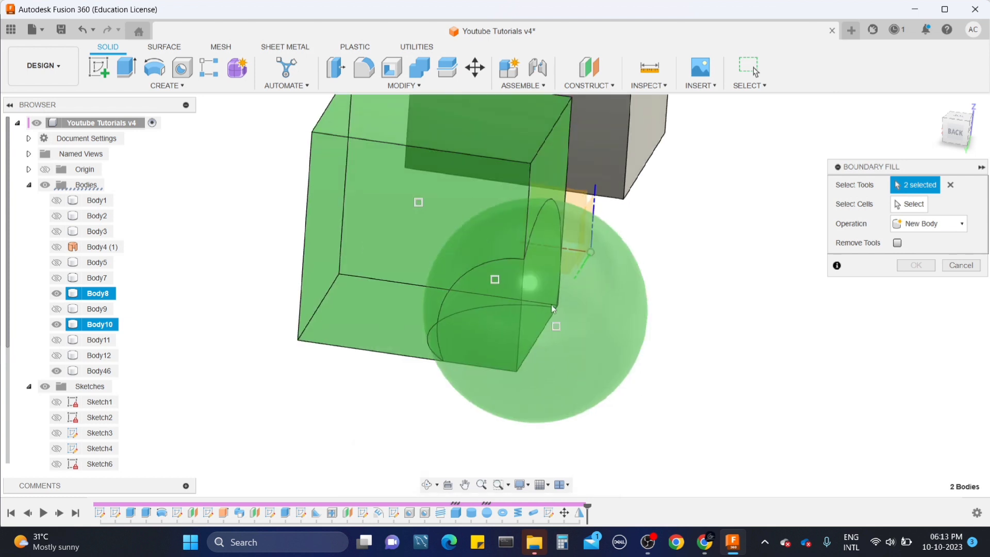
# Fill only the sphere cell outside the box as a new body, with Remove Tools enabled
pyautogui.click(911, 205)
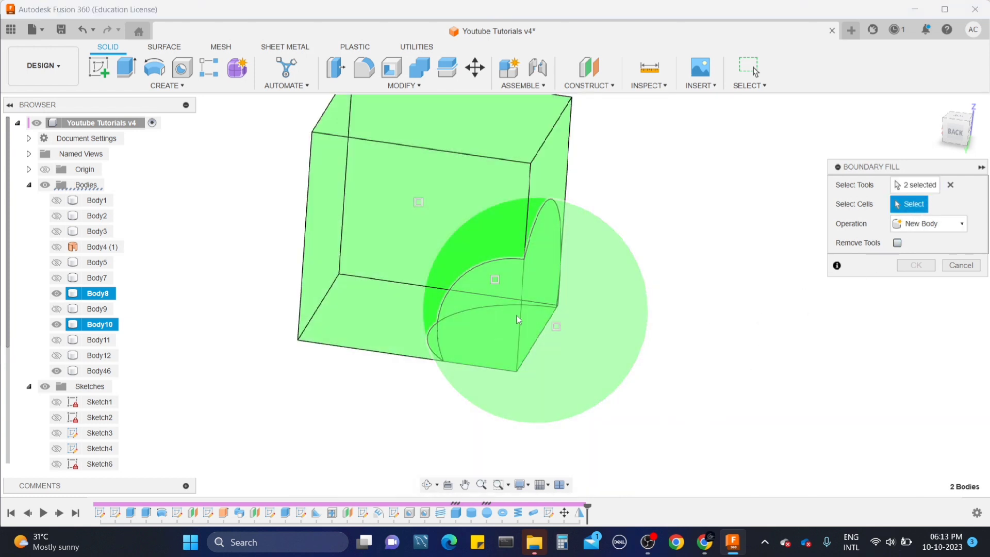
pyautogui.click(556, 326)
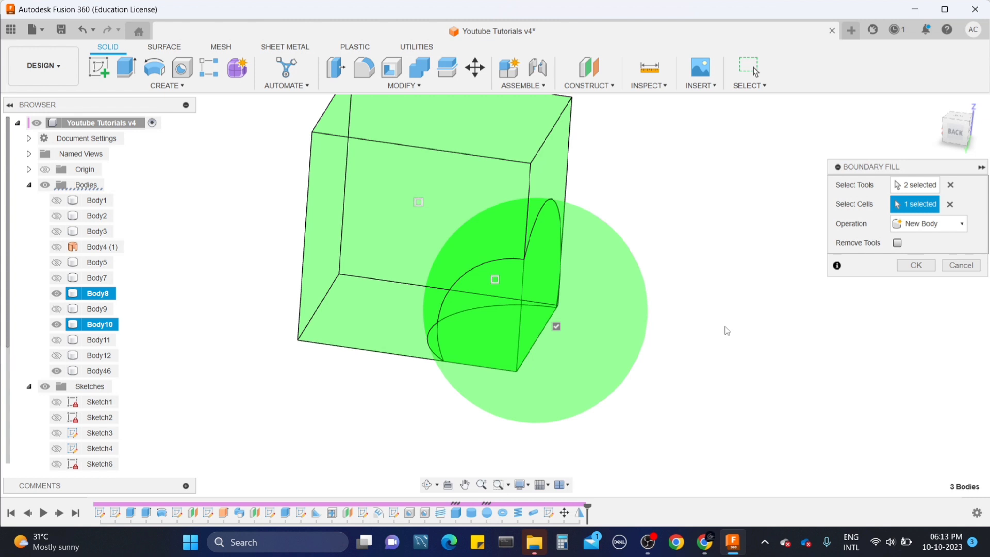
pyautogui.click(558, 330)
pyautogui.moveTo(840, 342)
pyautogui.keyDown('shift'); pyautogui.mouseDown(button='middle')
pyautogui.moveTo(818, 331)
pyautogui.moveTo(831, 338)
pyautogui.mouseUp(button='middle'); pyautogui.keyUp('shift')
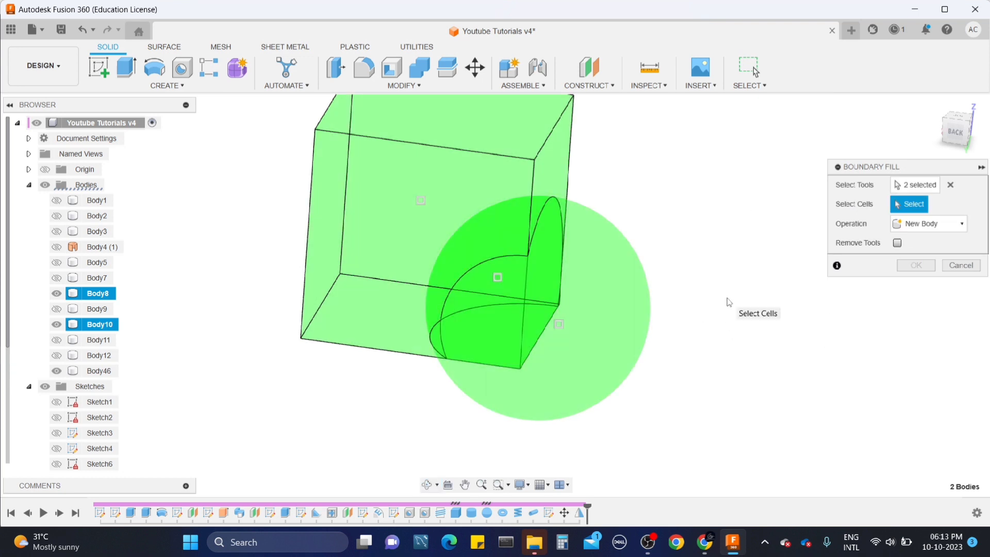
pyautogui.click(559, 325)
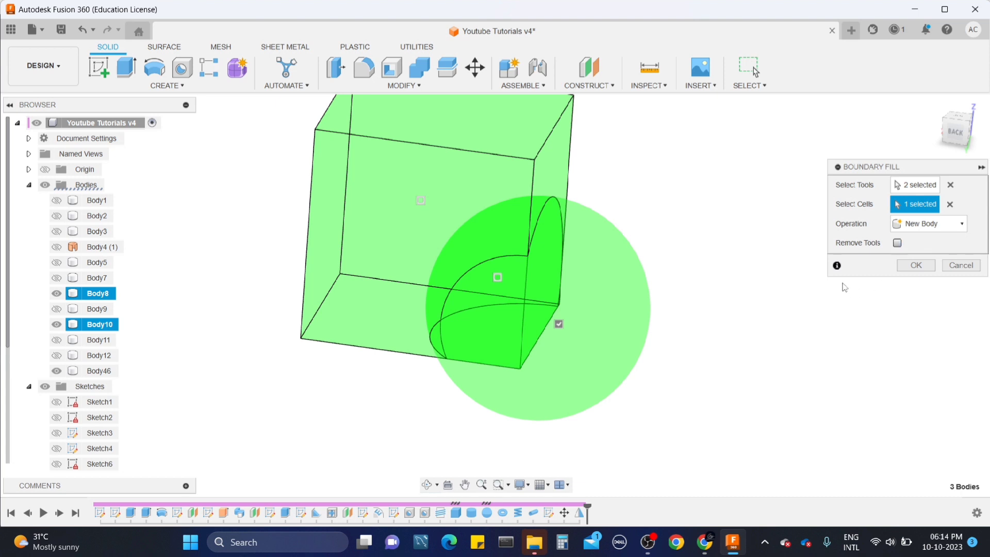
pyautogui.click(897, 243)
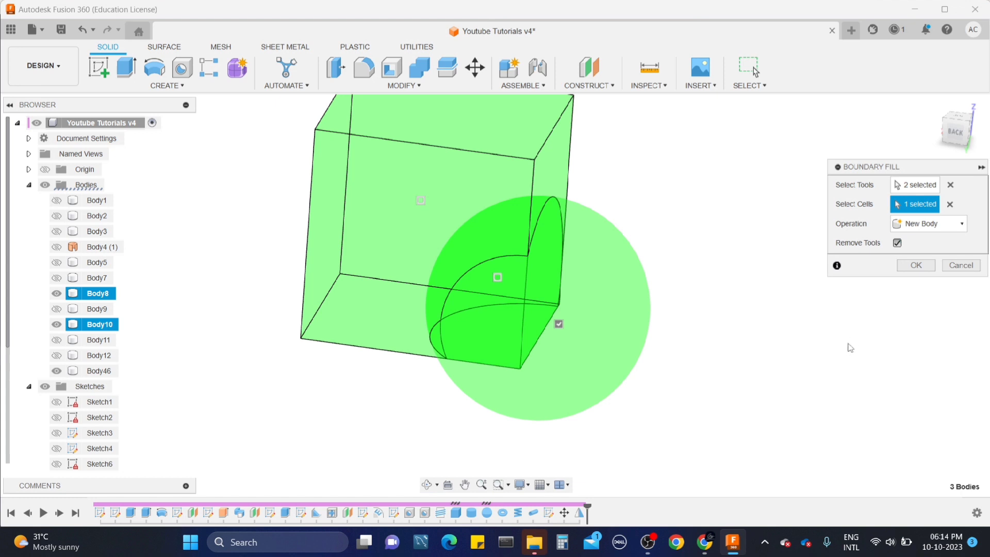
pyautogui.click(933, 266)
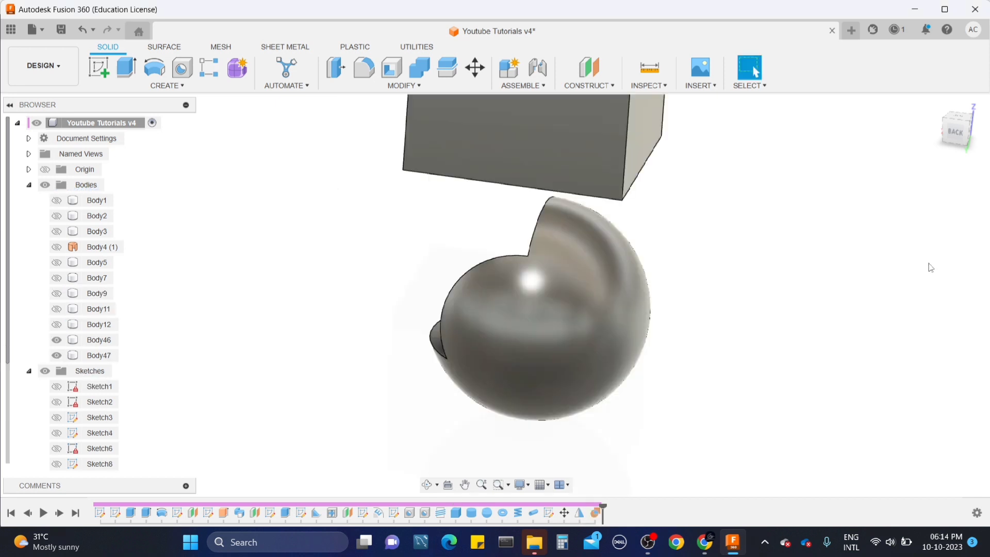
# Edit the boundary fill feature to use the box cell outside the sphere instead of the sphere cell
pyautogui.keyDown('shift'); pyautogui.moveTo(531, 278); pyautogui.dragTo(560, 304, button='middle'); pyautogui.keyUp('shift')
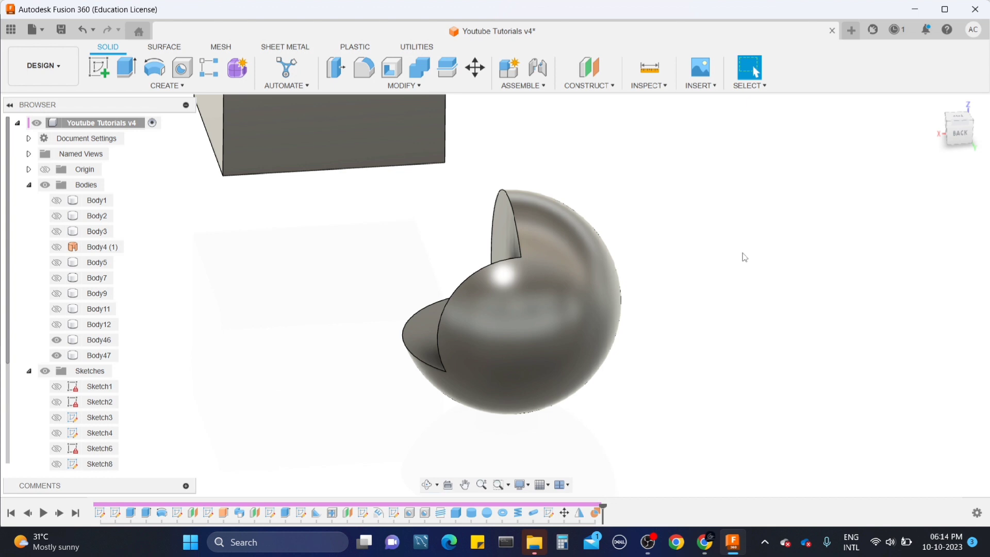
pyautogui.rightClick(594, 514)
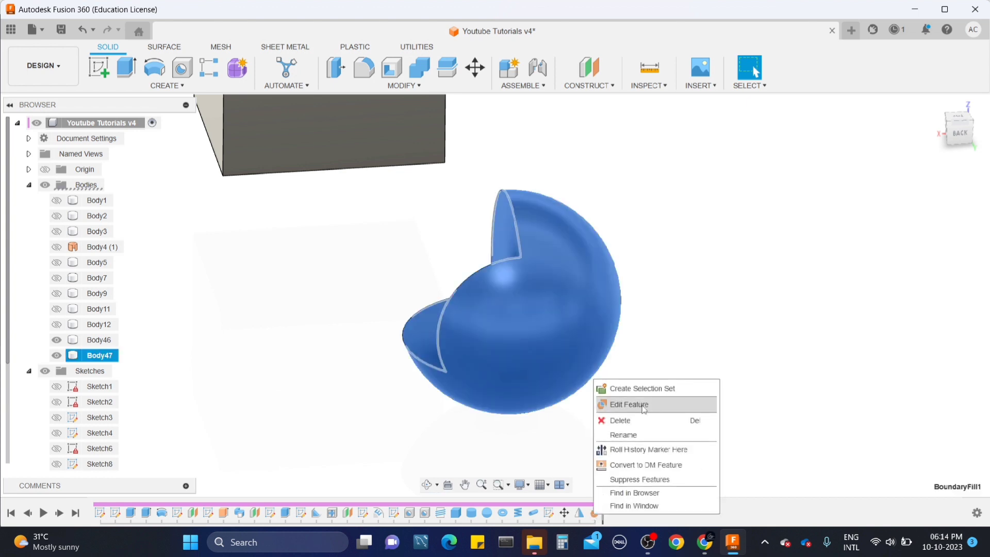
pyautogui.click(629, 404)
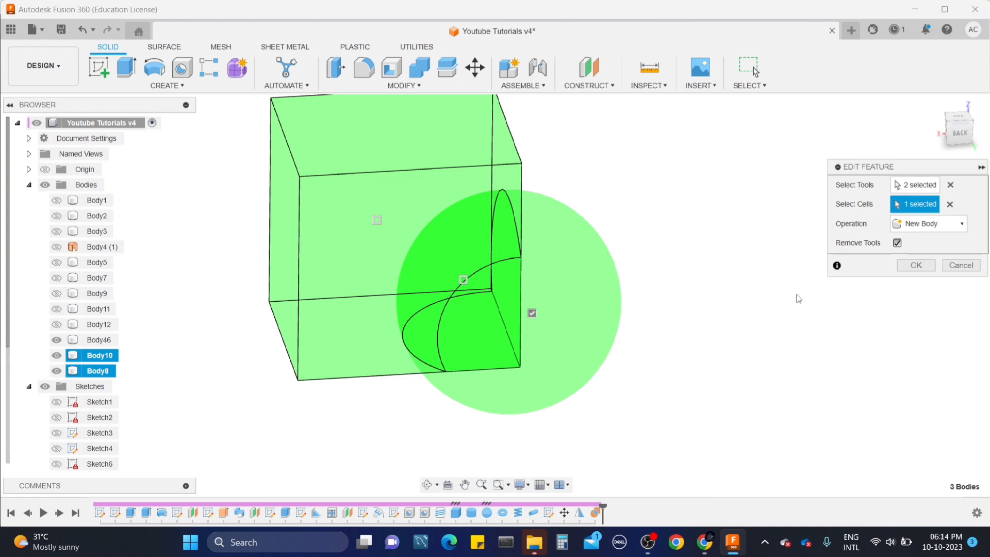
pyautogui.click(532, 313)
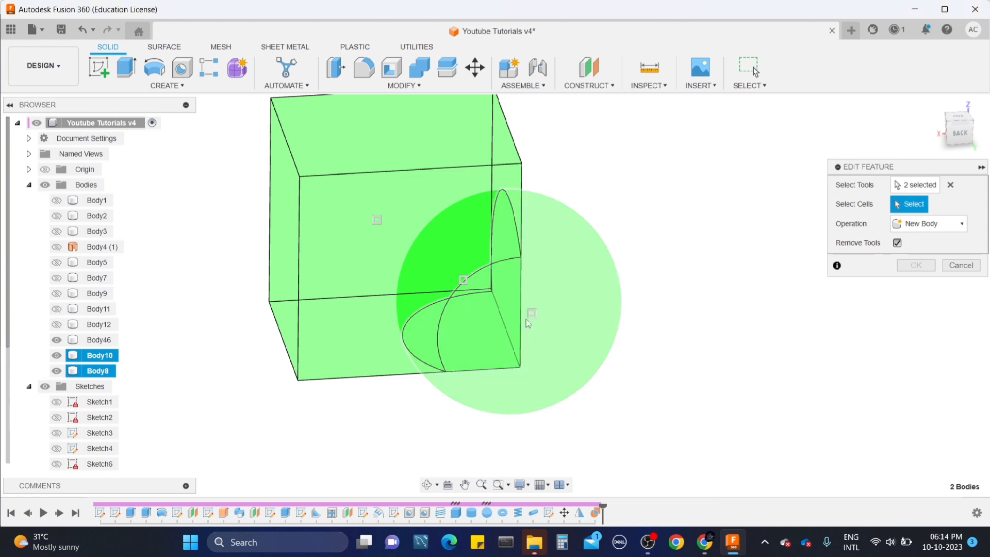
pyautogui.click(377, 220)
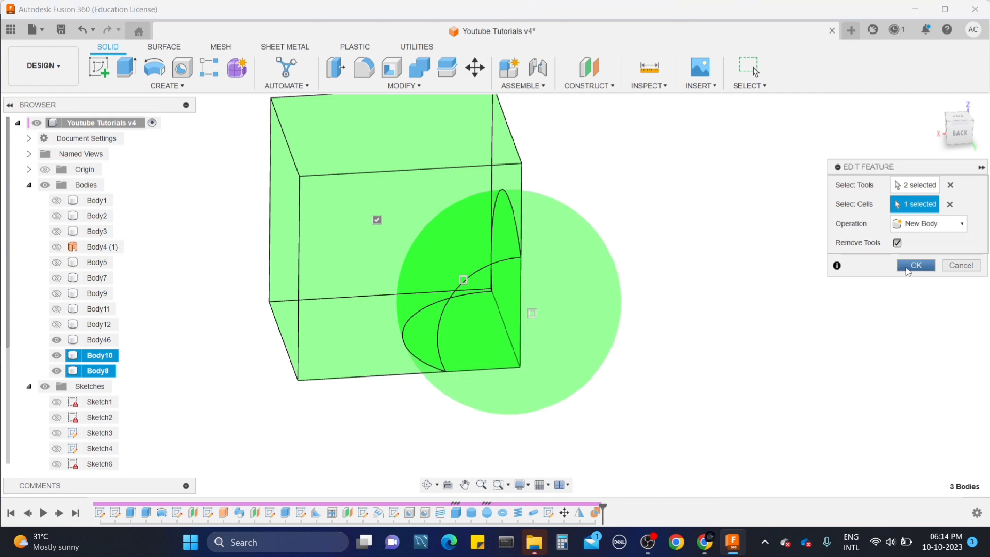
pyautogui.click(915, 265)
# Edit the boundary fill to include both the box cell and the sphere cell outside their overlap, with Remove Tools enabled
pyautogui.keyDown('shift'); pyautogui.moveTo(518, 310); pyautogui.dragTo(488, 245, button='middle'); pyautogui.keyUp('shift')
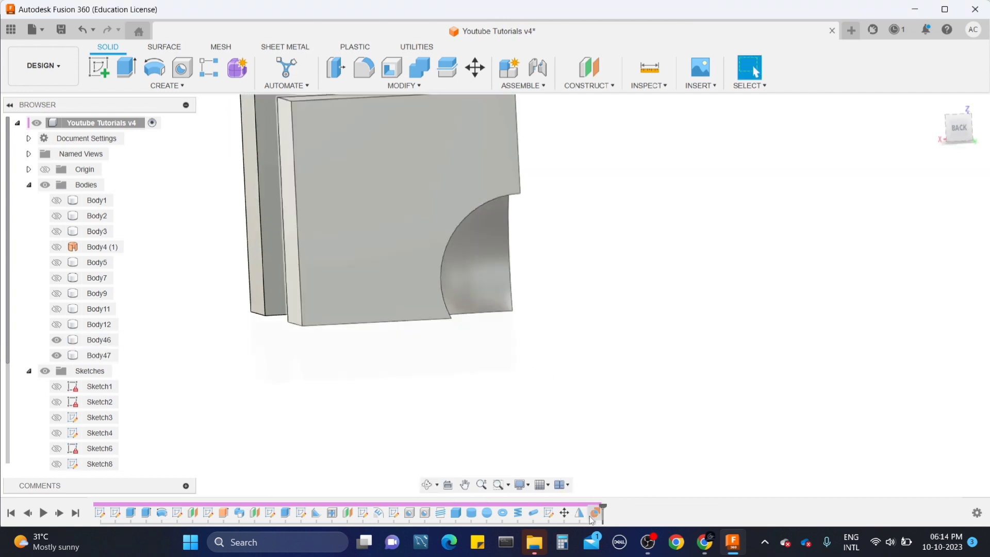
pyautogui.rightClick(596, 512)
pyautogui.click(625, 406)
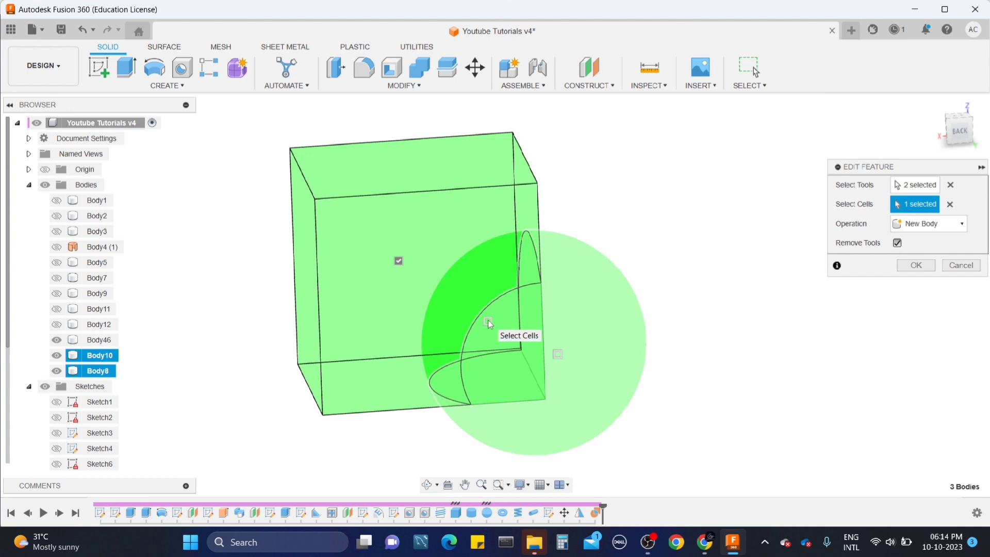
pyautogui.click(489, 322)
pyautogui.scroll(1, 489, 323)
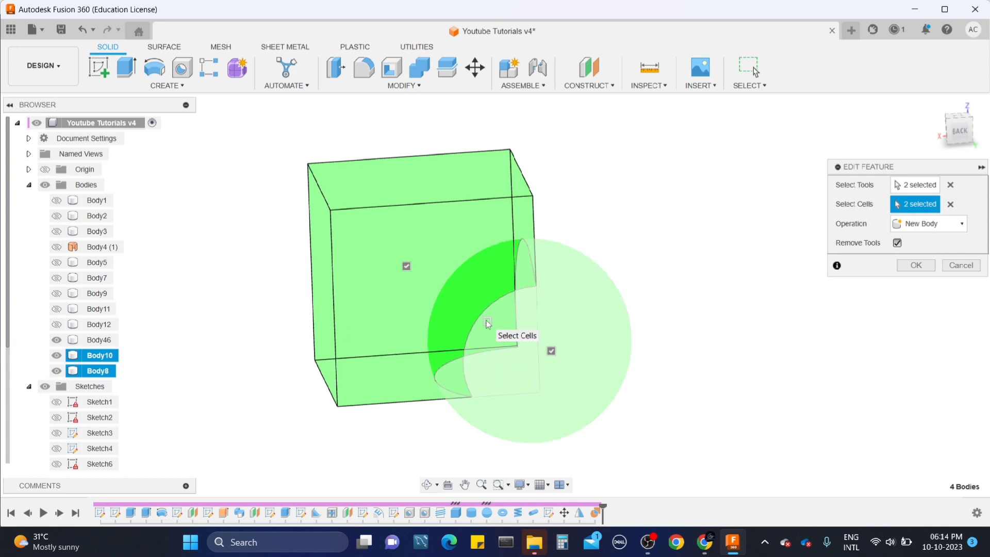
pyautogui.scroll(-1, 488, 323)
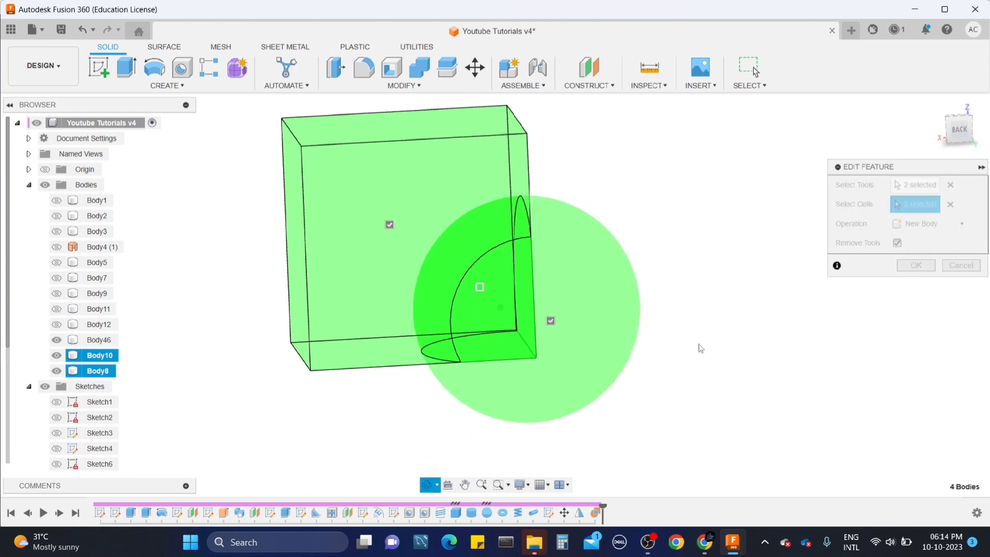
pyautogui.click(913, 265)
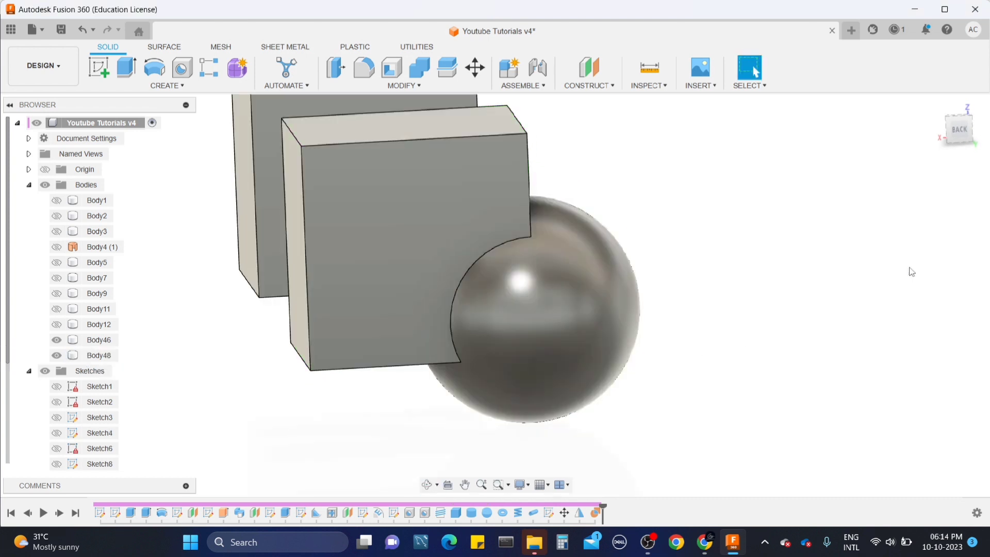
# Examine the hollow overlap inside the filled body with a temporary section cut at -10.738 mm from the box's notched face
pyautogui.click(659, 310)
pyautogui.keyDown('shift'); pyautogui.moveTo(547, 281); pyautogui.dragTo(564, 291, button='middle'); pyautogui.keyUp('shift')
pyautogui.click(644, 175)
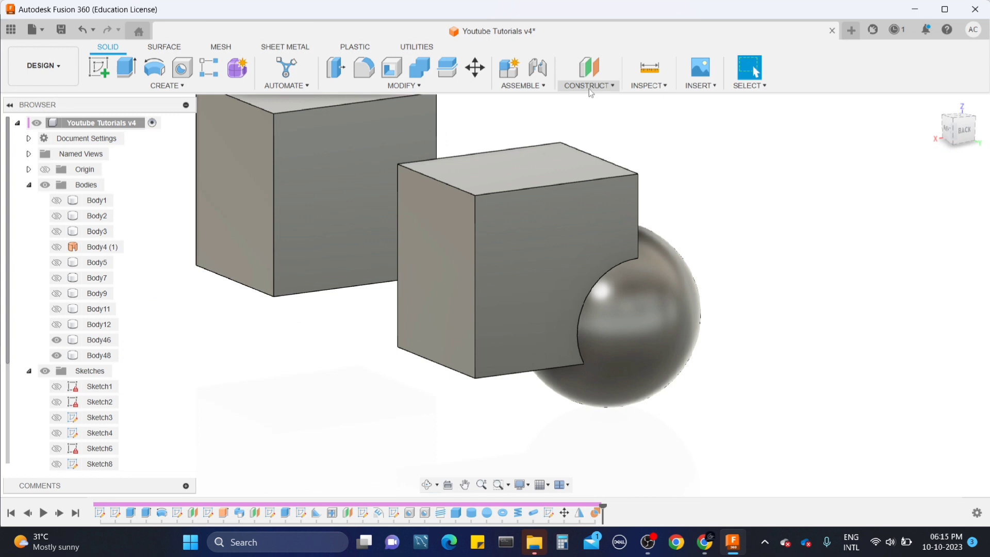
pyautogui.click(644, 87)
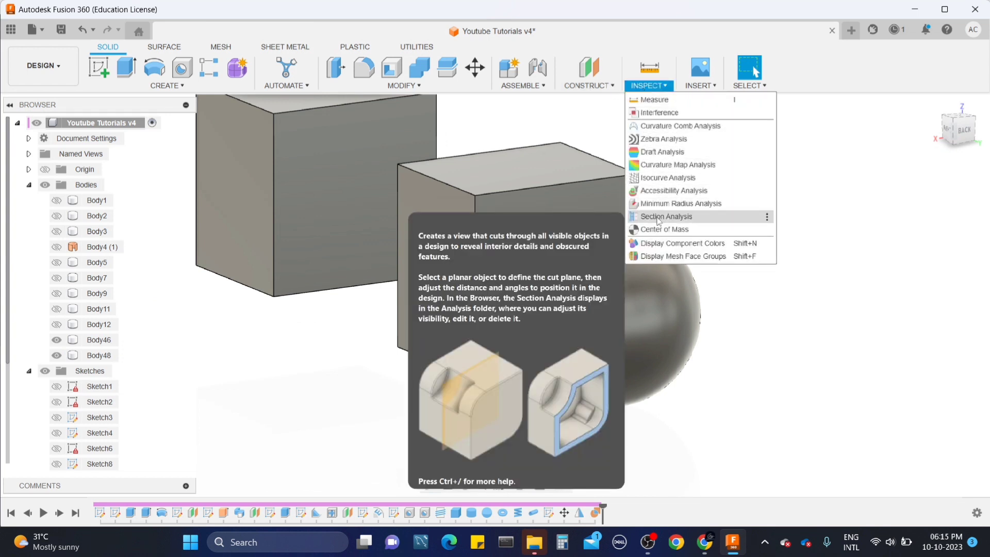
pyautogui.click(659, 220)
pyautogui.click(574, 277)
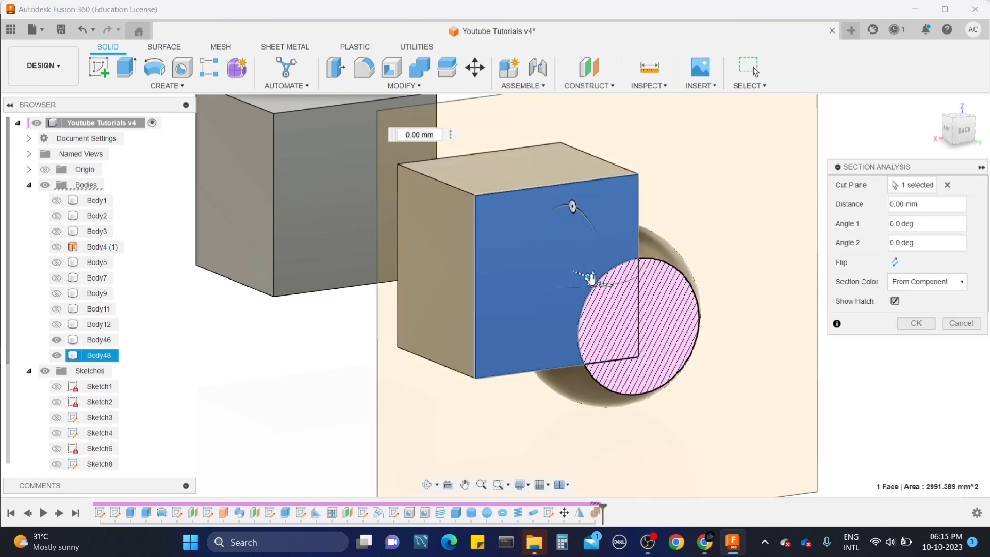
pyautogui.moveTo(591, 278); pyautogui.dragTo(571, 269)
pyautogui.scroll(3, 605, 310)
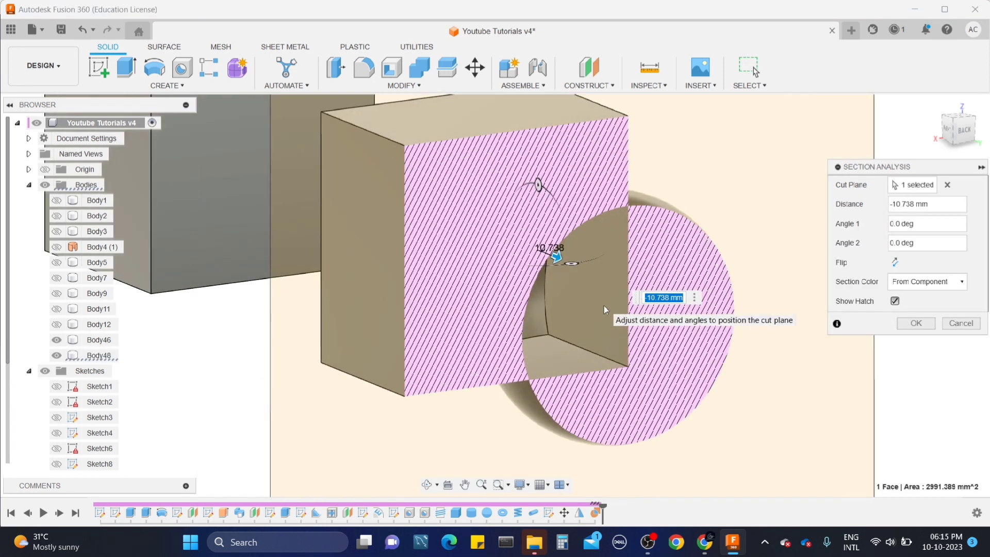
pyautogui.keyDown('shift'); pyautogui.moveTo(605, 309); pyautogui.dragTo(498, 282, button='middle'); pyautogui.keyUp('shift')
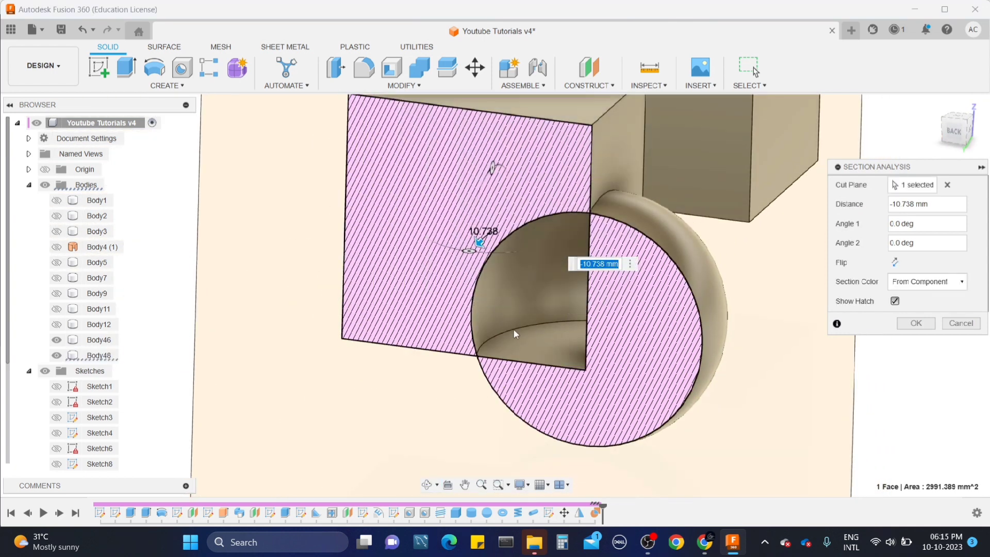
pyautogui.scroll(-1, 552, 275)
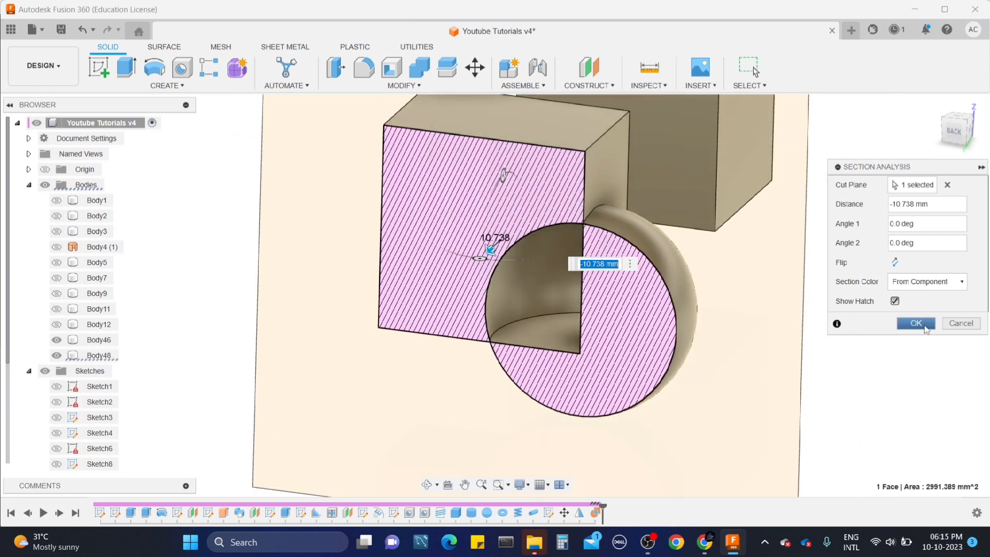
pyautogui.click(952, 325)
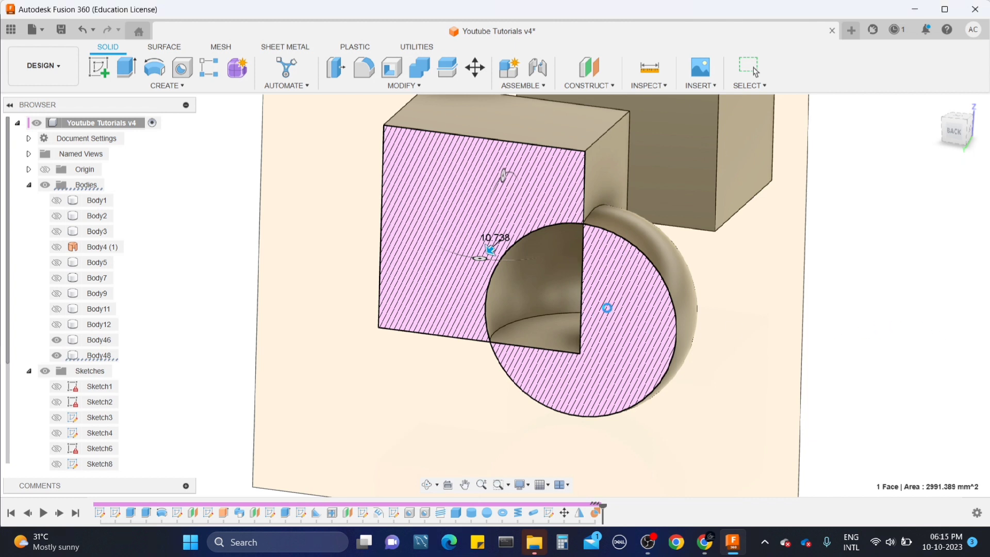
# Undo the boundary fill edits and the boundary fill itself to restore the original box and sphere
pyautogui.scroll(-2, 608, 313)
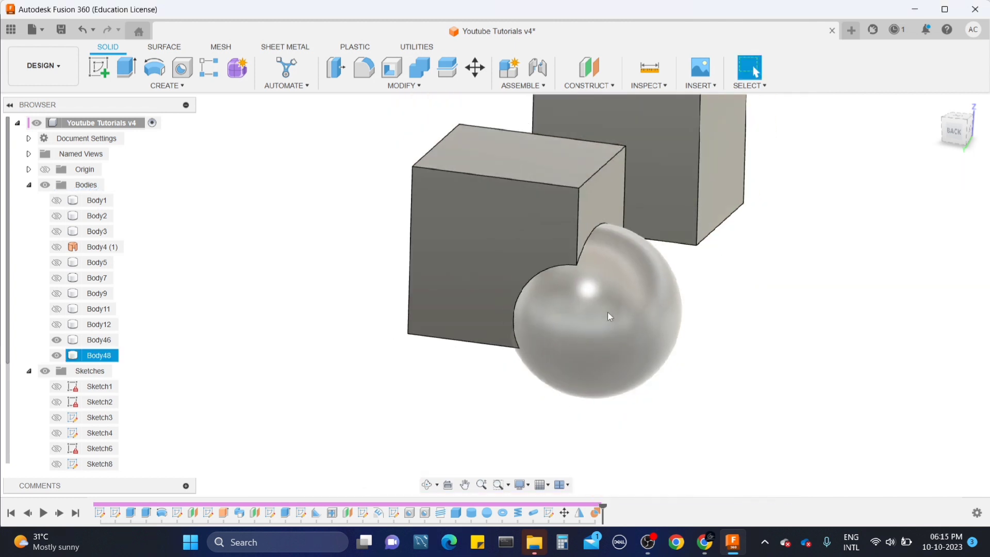
pyautogui.keyDown('shift'); pyautogui.moveTo(607, 312); pyautogui.dragTo(680, 299, button='middle'); pyautogui.keyUp('shift')
pyautogui.press('Escape')
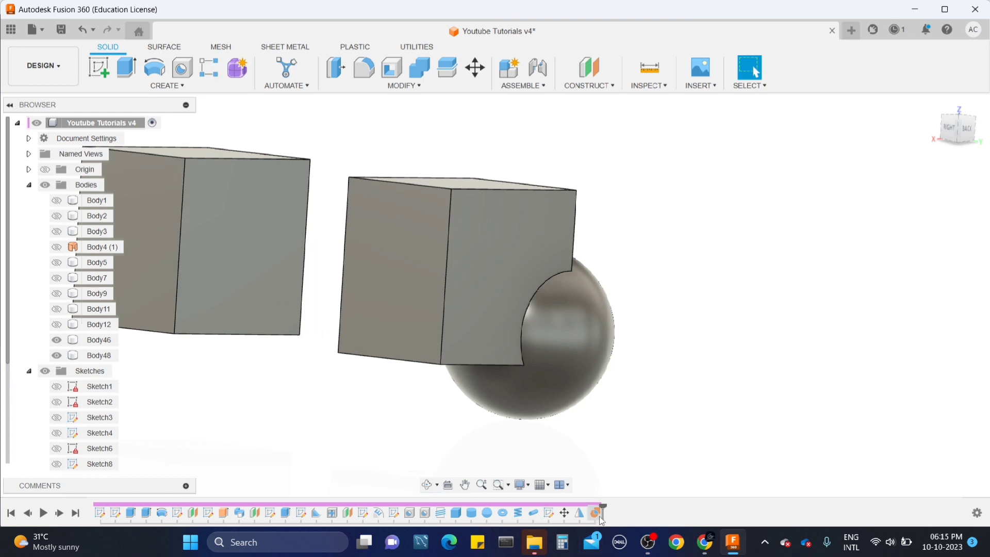
pyautogui.keyDown('shift'); pyautogui.moveTo(682, 329); pyautogui.dragTo(570, 338, button='middle'); pyautogui.keyUp('shift')
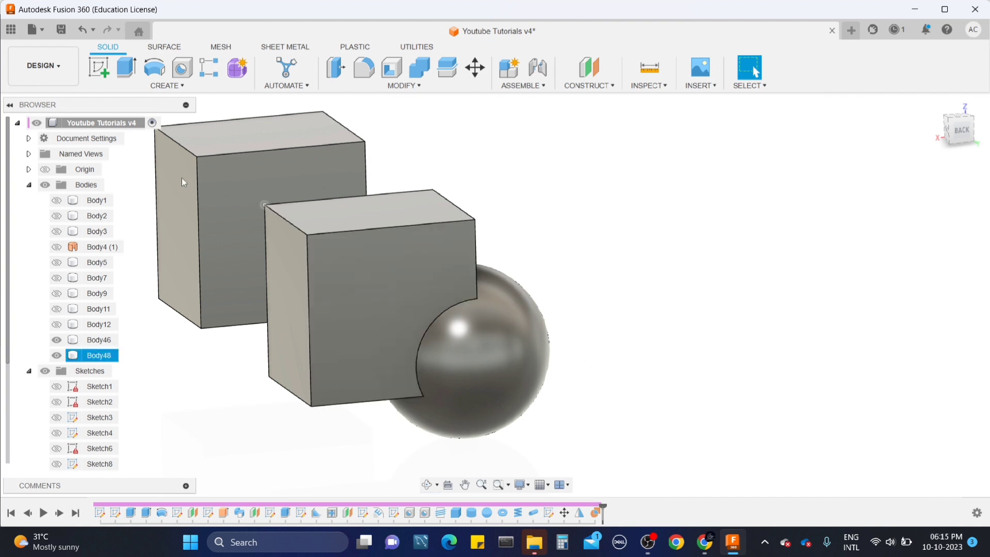
pyautogui.click(84, 31)
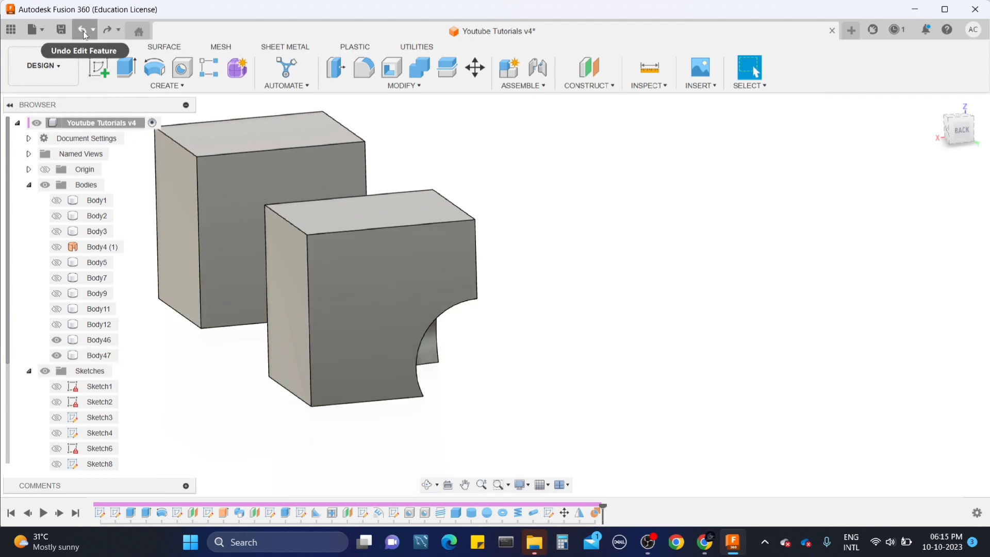
pyautogui.click(83, 31)
pyautogui.click(83, 31)
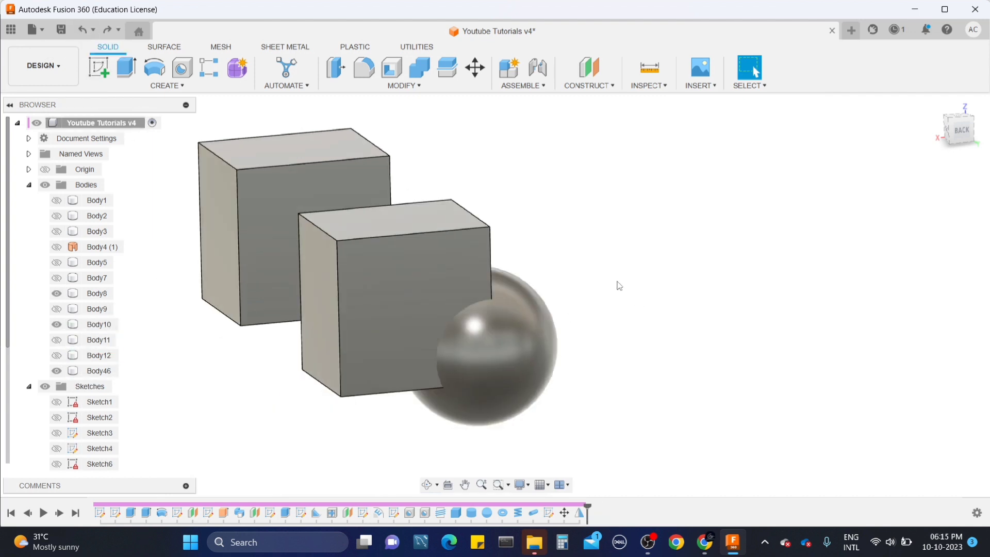
# Preview a Combine with the box as target and the sphere as tool, trying Cut and Intersect, and discard it
pyautogui.click(419, 67)
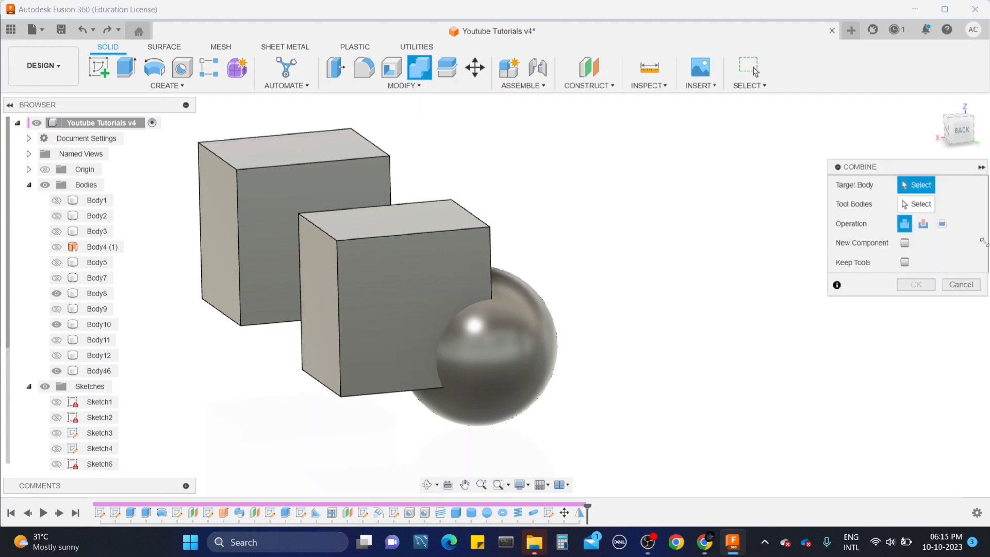
pyautogui.click(480, 243)
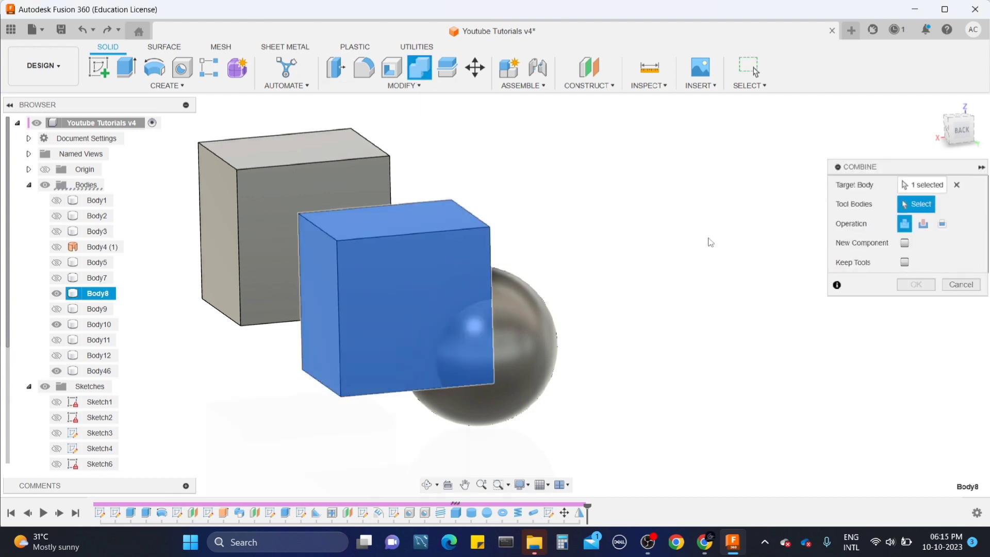
pyautogui.click(542, 341)
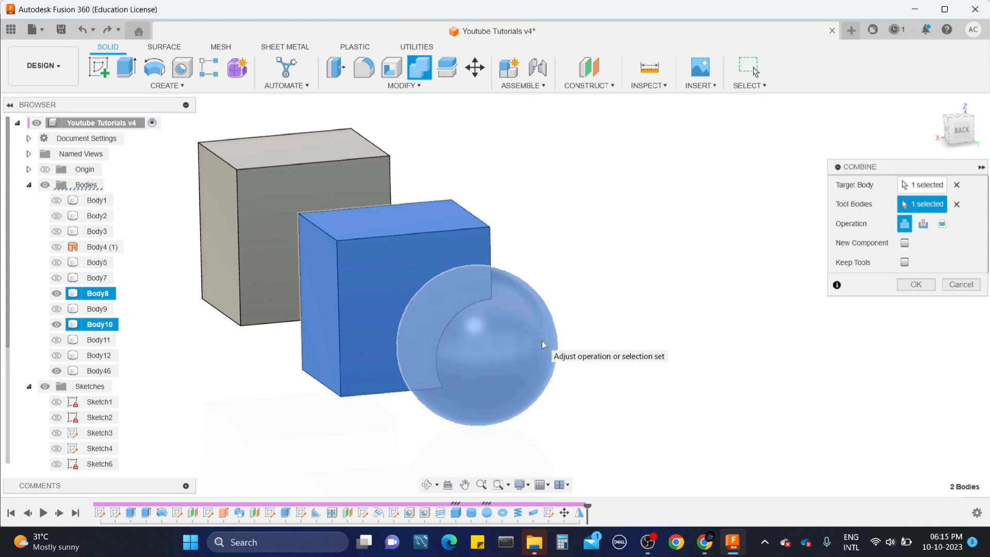
pyautogui.click(923, 226)
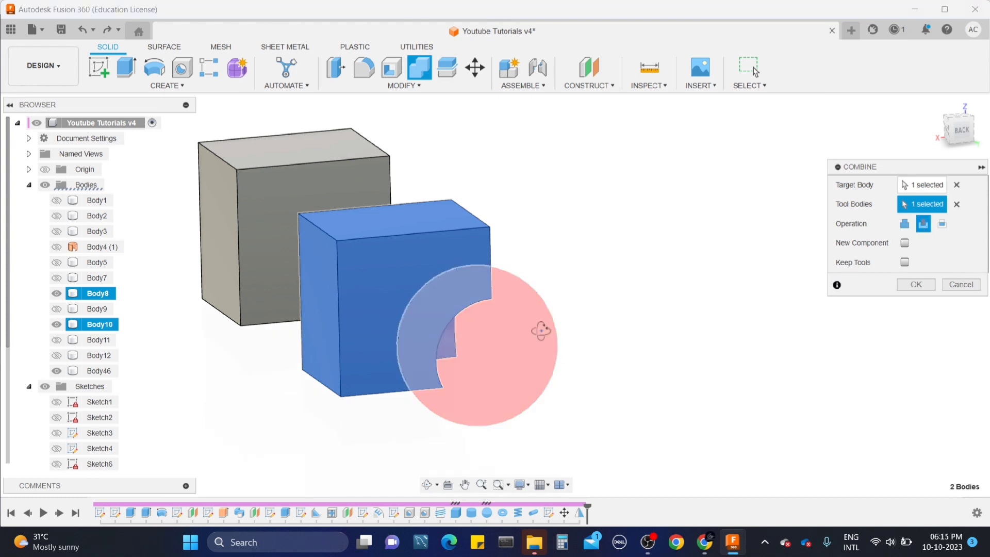
pyautogui.keyDown('shift'); pyautogui.moveTo(540, 331); pyautogui.dragTo(521, 308, button='middle'); pyautogui.keyUp('shift')
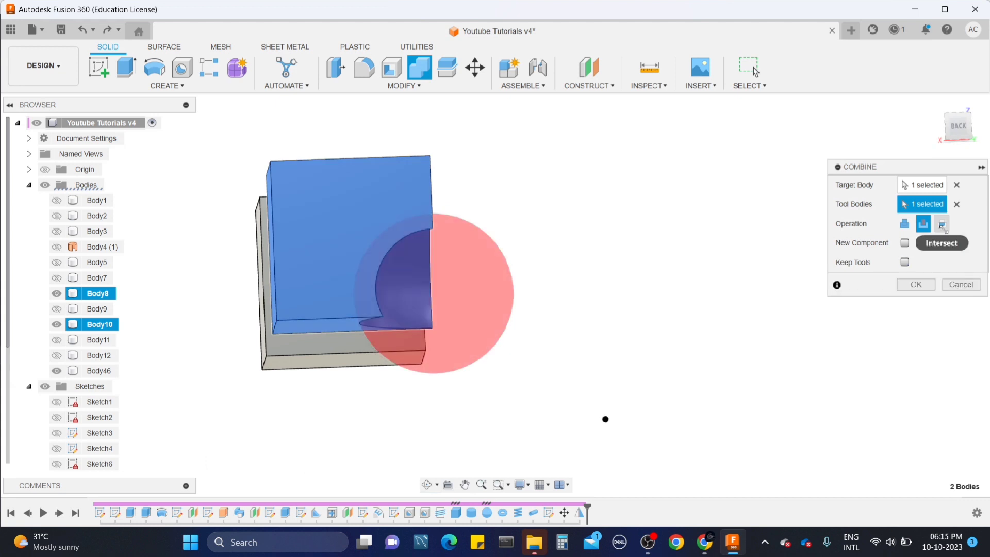
pyautogui.click(942, 225)
pyautogui.keyDown('shift'); pyautogui.moveTo(675, 292); pyautogui.dragTo(696, 282, button='middle'); pyautogui.keyUp('shift')
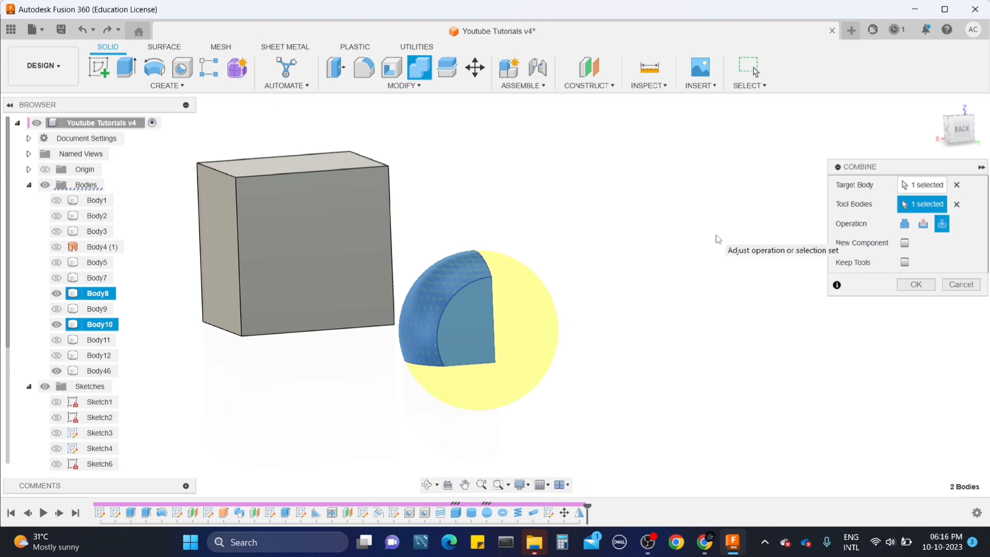
pyautogui.click(961, 285)
pyautogui.keyDown('shift'); pyautogui.moveTo(524, 324); pyautogui.dragTo(609, 284, button='middle'); pyautogui.keyUp('shift')
pyautogui.scroll(-3, 621, 267)
pyautogui.scroll(2, 568, 411)
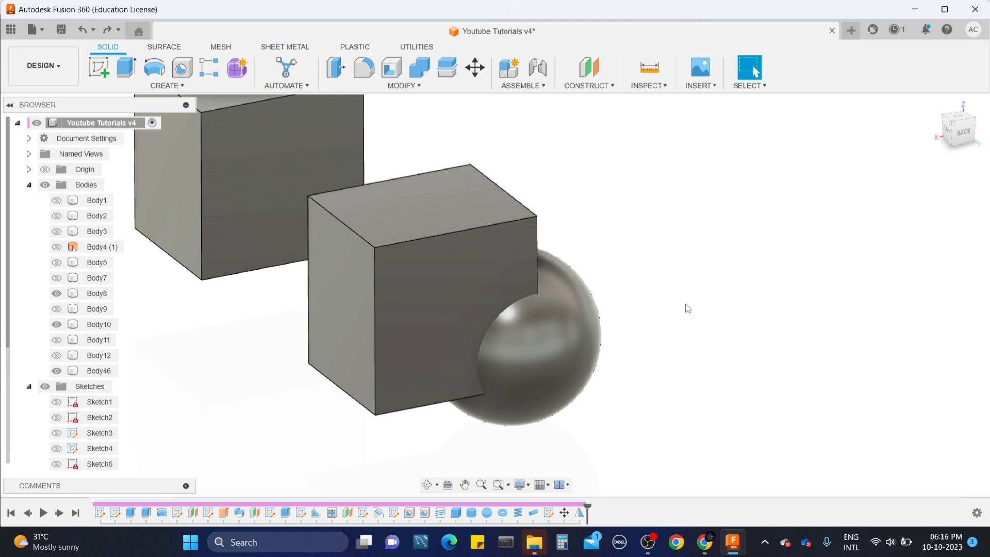
pyautogui.click(474, 263)
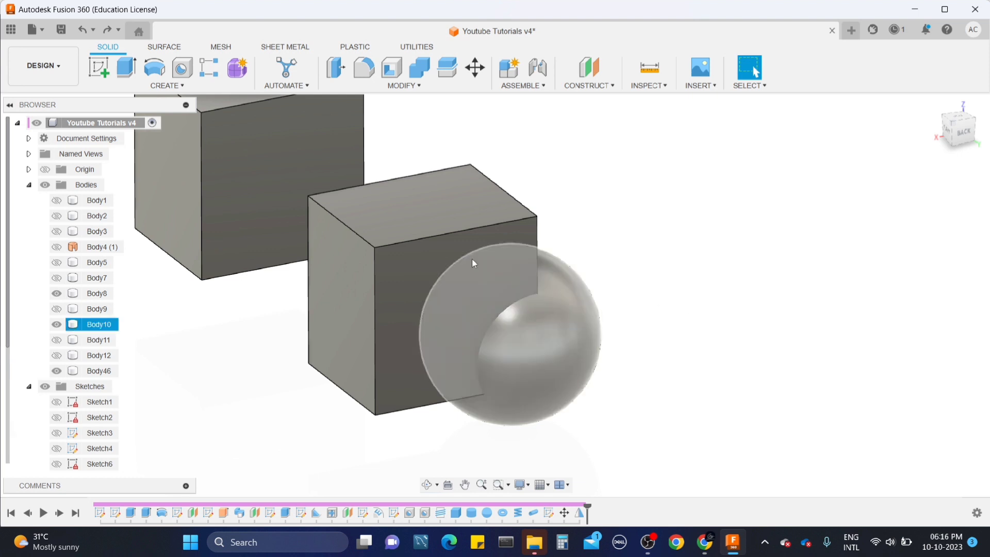
pyautogui.click(192, 87)
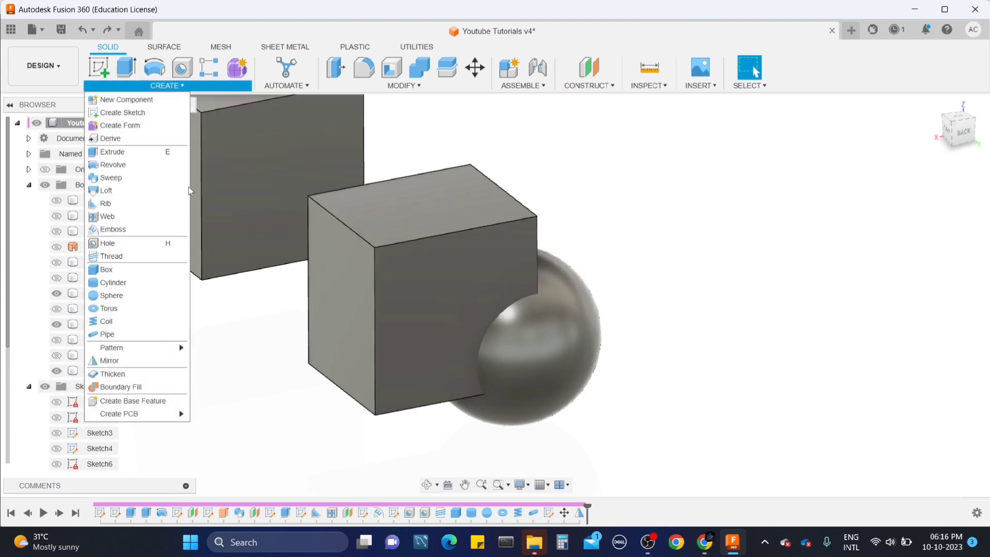
pyautogui.click(145, 378)
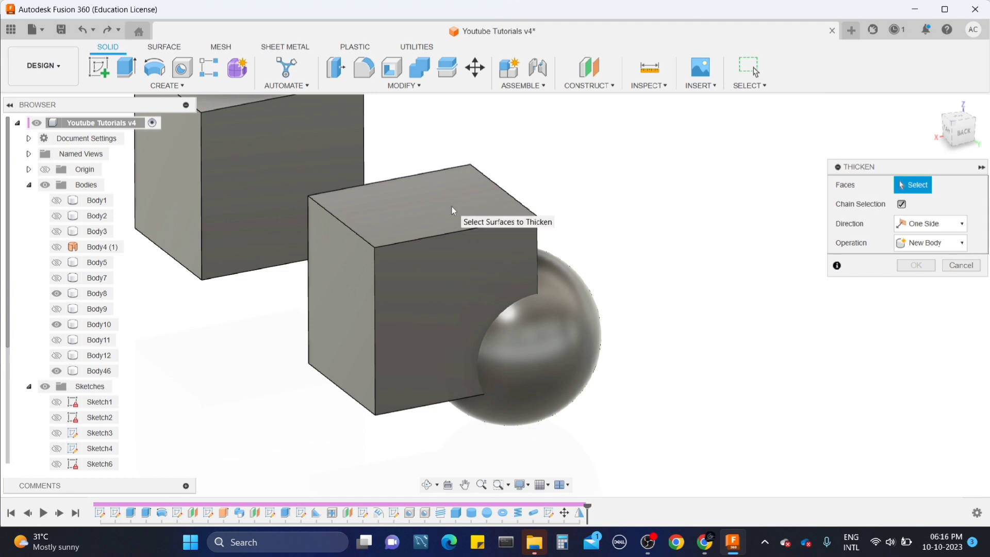
pyautogui.scroll(1, 453, 210)
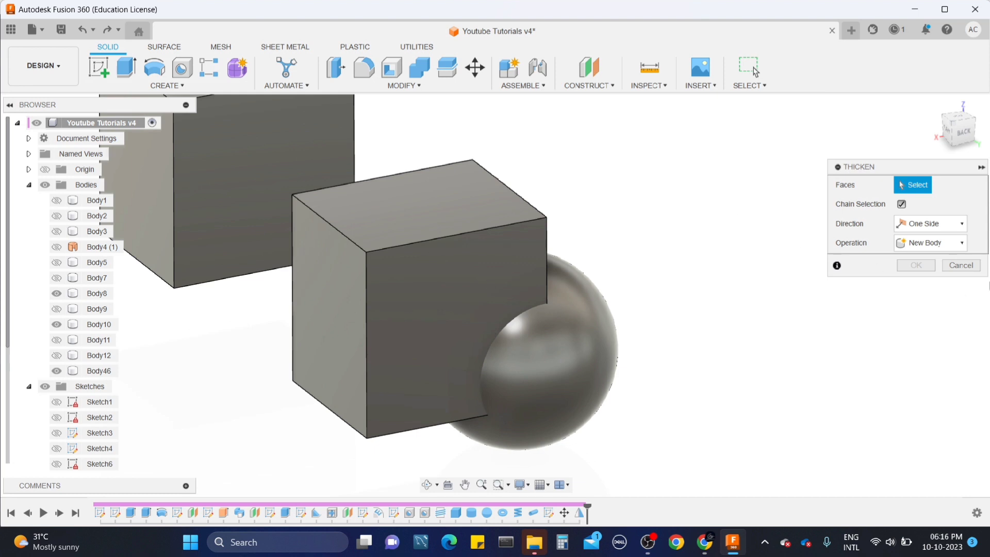
pyautogui.click(962, 265)
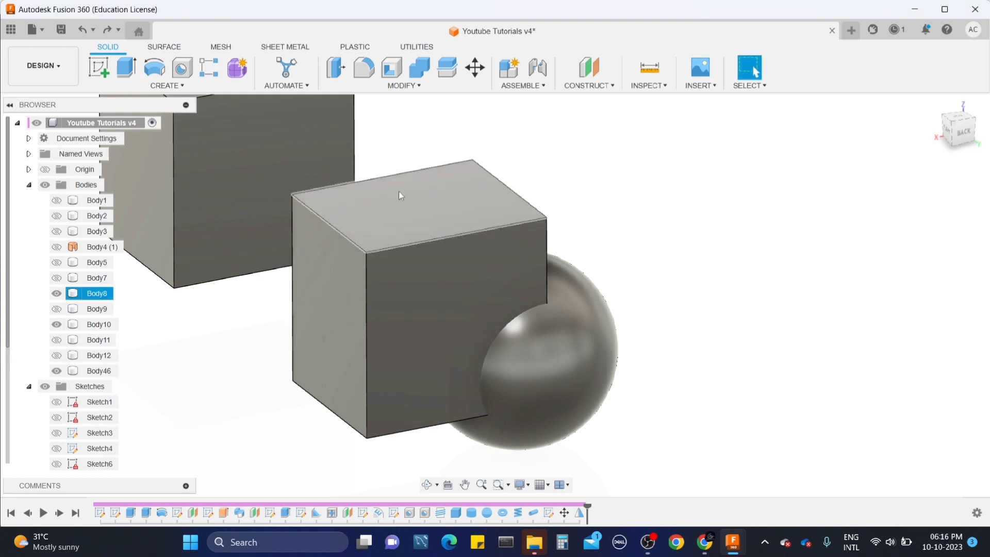
# Preview Press Pull on the box's top face, lowering it to a distance of 7.576 mm, and clear the face selection
pyautogui.click(407, 86)
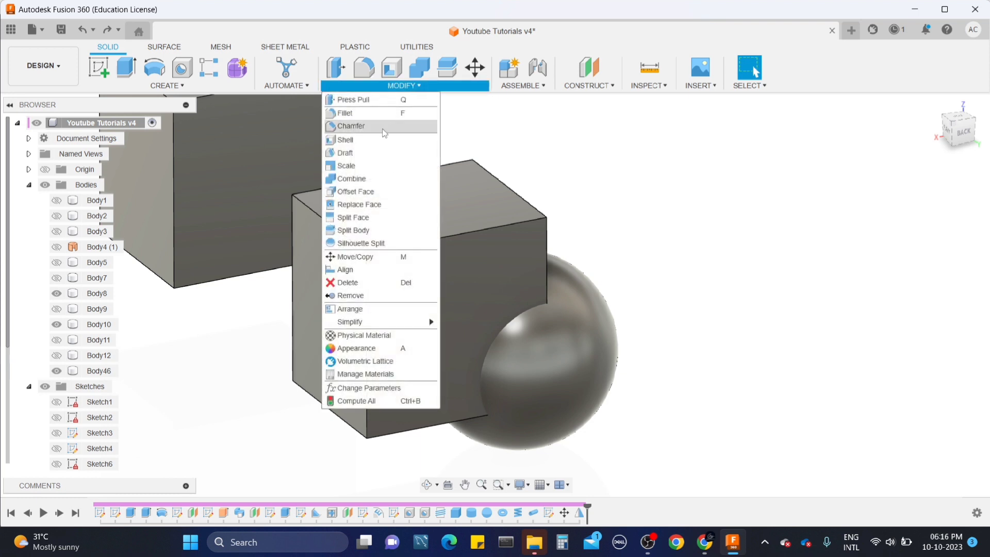
pyautogui.click(370, 103)
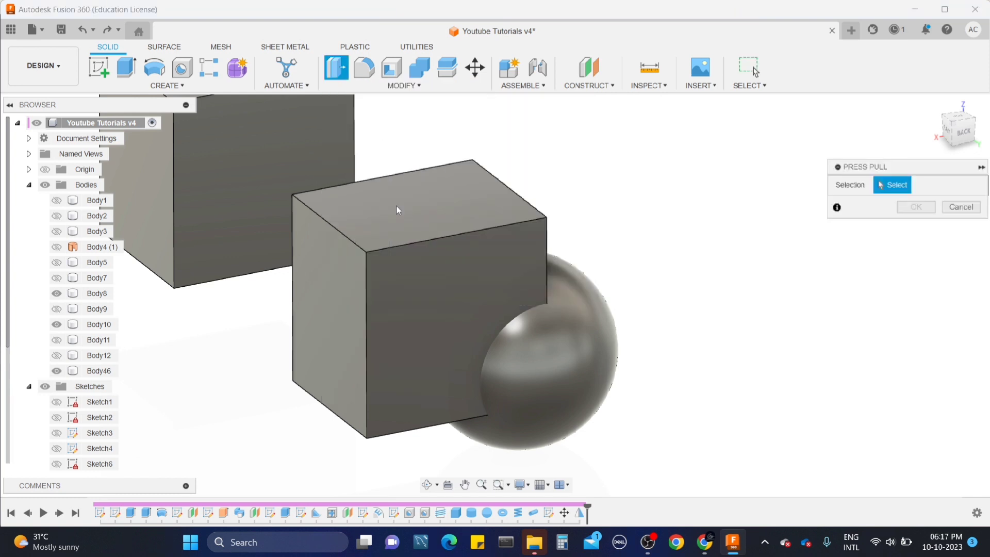
pyautogui.click(430, 222)
pyautogui.moveTo(401, 208)
pyautogui.mouseDown()
pyautogui.moveTo(401, 198)
pyautogui.moveTo(403, 208)
pyautogui.mouseUp()
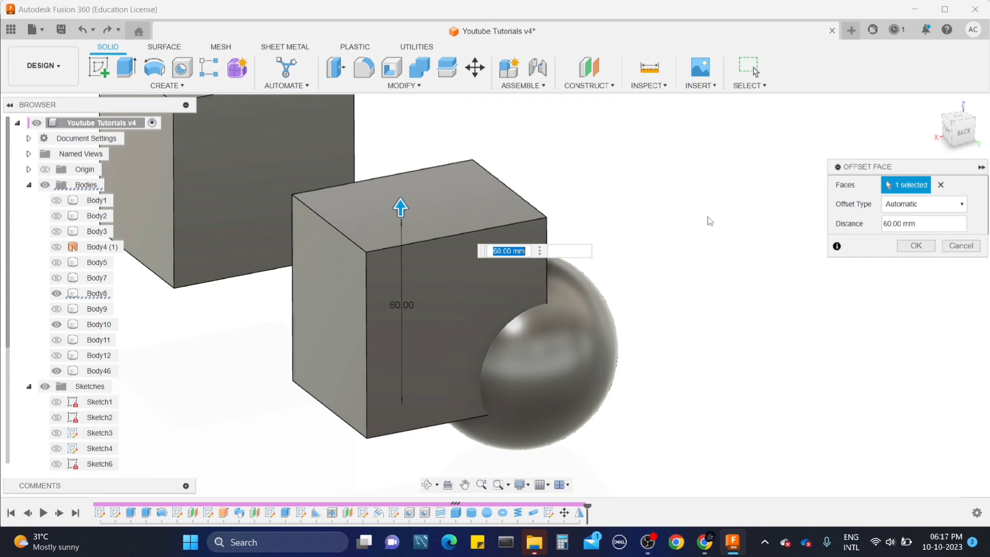
pyautogui.click(587, 336)
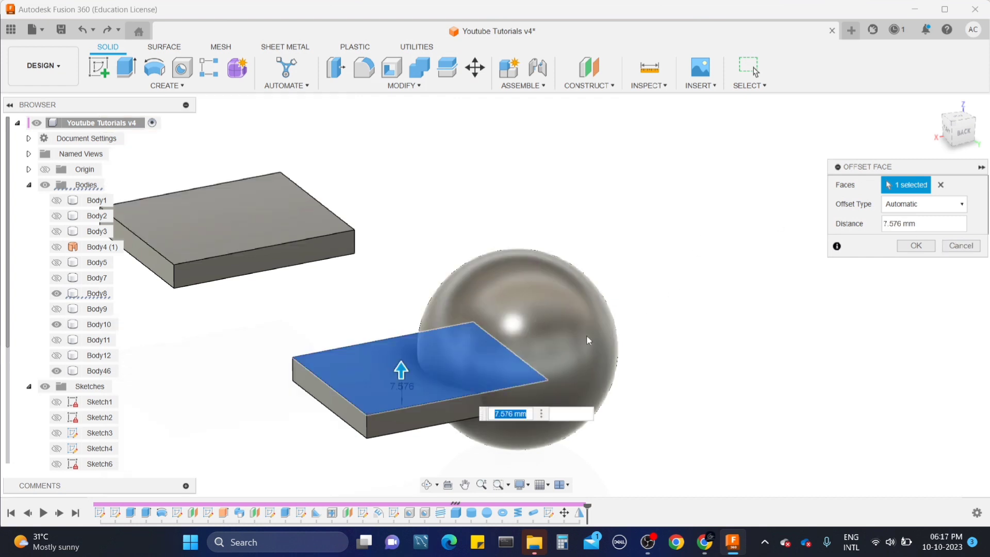
pyautogui.click(947, 183)
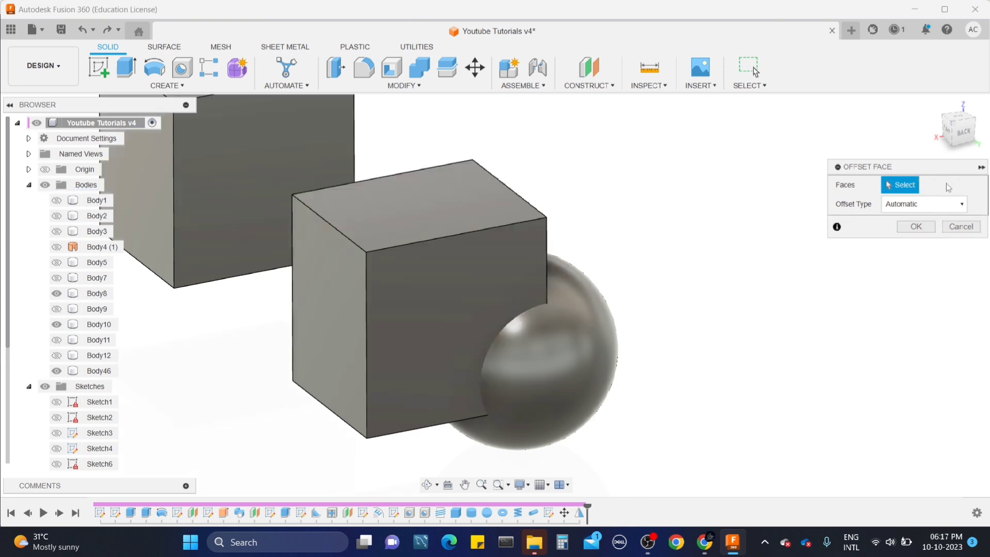
# Preview offsetting the sphere's face, review the offset type options, and discard the operation
pyautogui.click(583, 337)
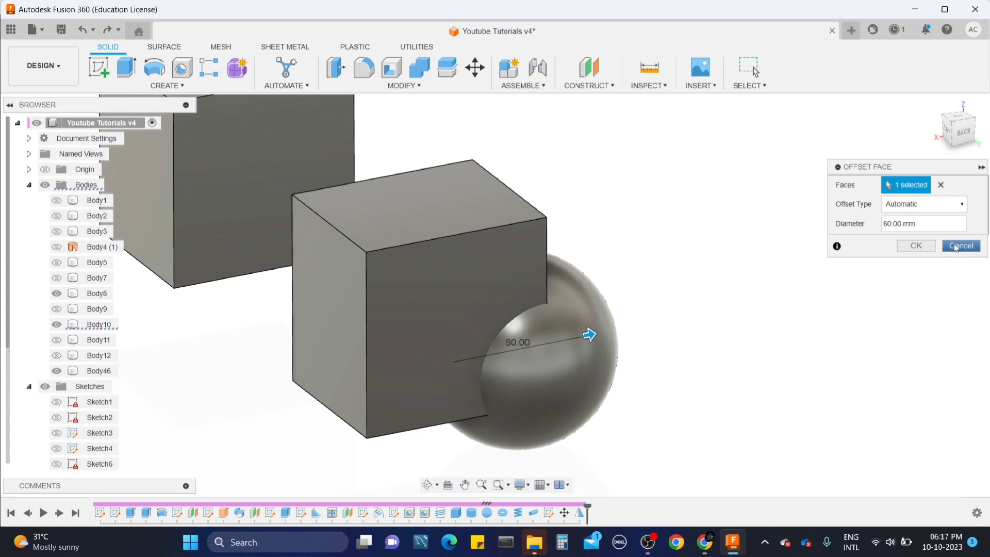
pyautogui.click(957, 207)
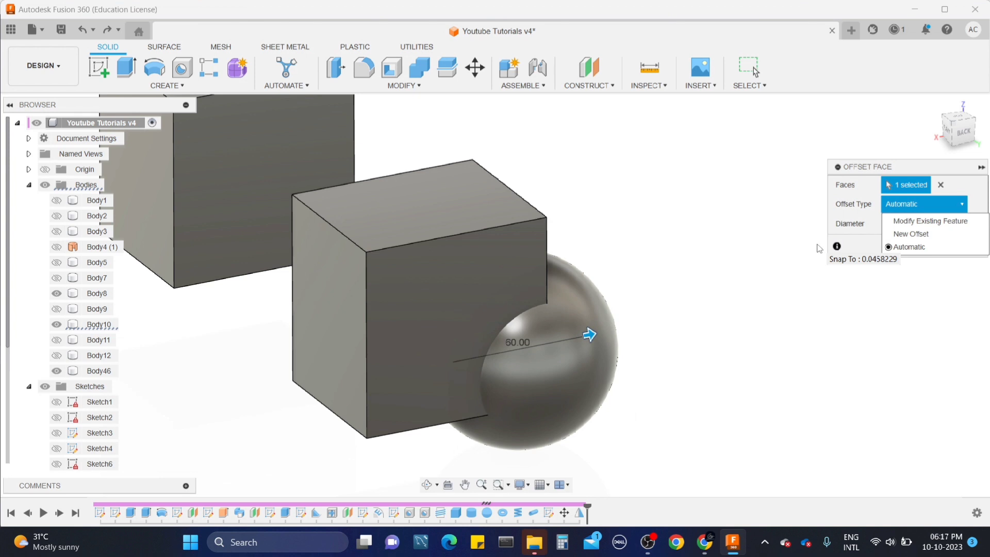
pyautogui.click(776, 221)
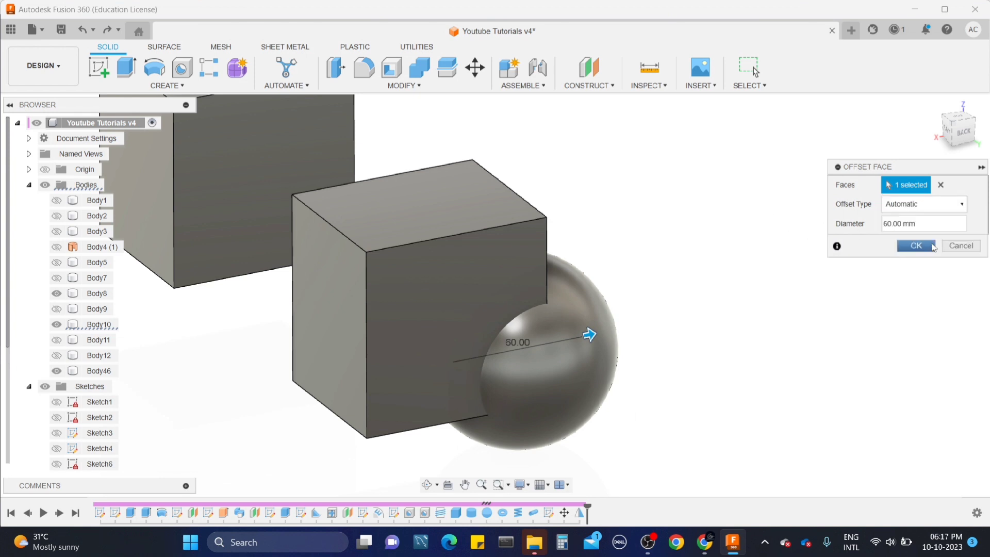
pyautogui.click(965, 250)
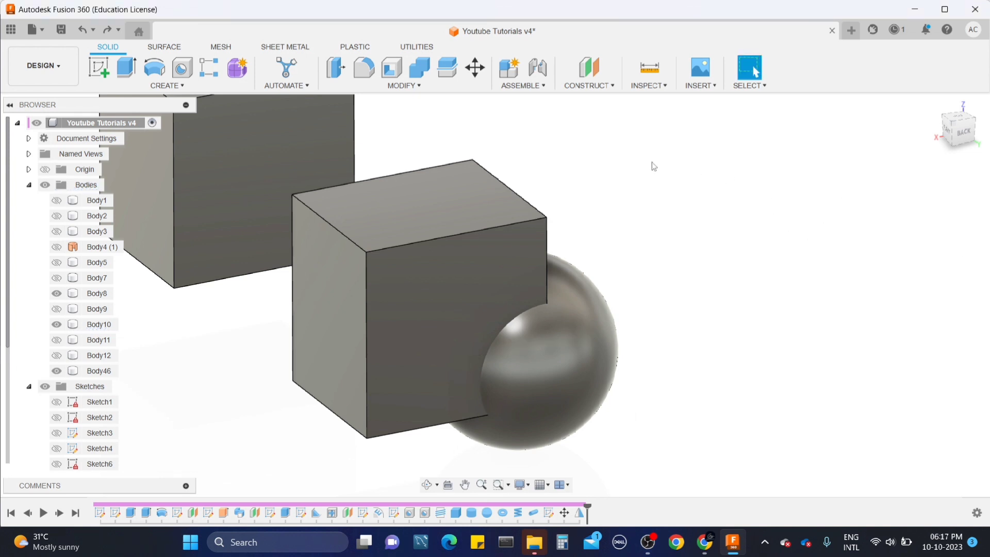
# Start a base feature and extrude the notched box's top face upward by 10 mm with the Join operation
pyautogui.click(167, 85)
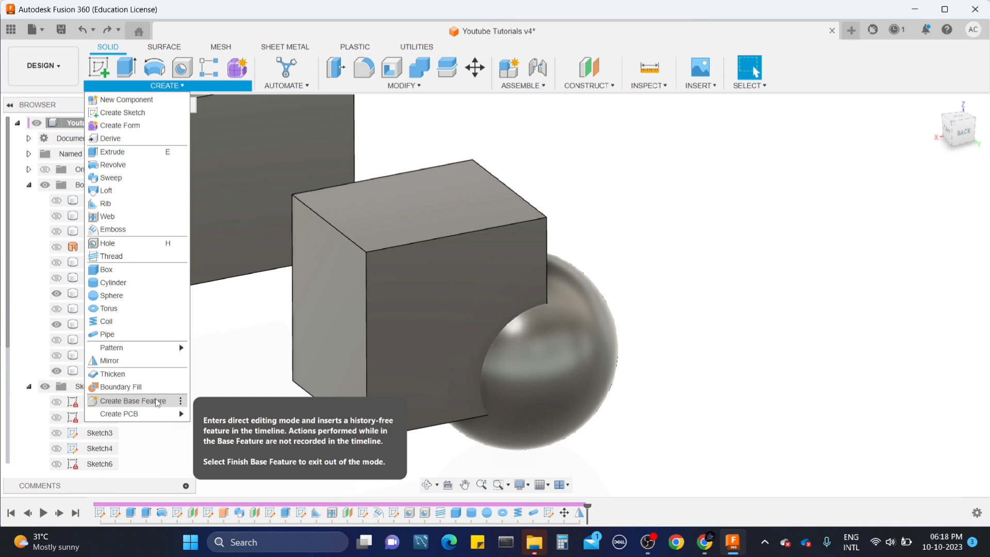
pyautogui.click(157, 401)
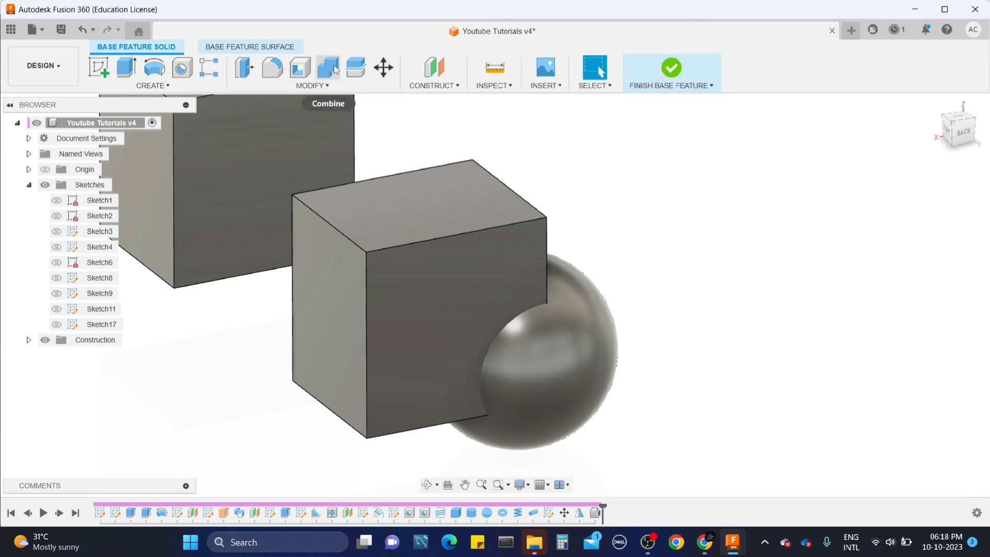
pyautogui.click(126, 67)
pyautogui.click(450, 221)
pyautogui.moveTo(449, 212); pyautogui.dragTo(449, 179)
pyautogui.click(903, 328)
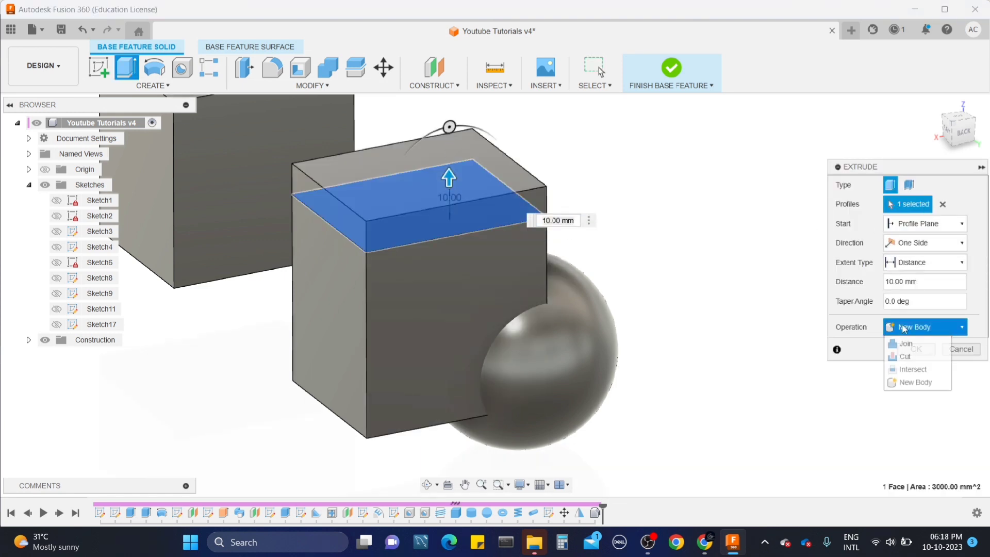
pyautogui.click(907, 342)
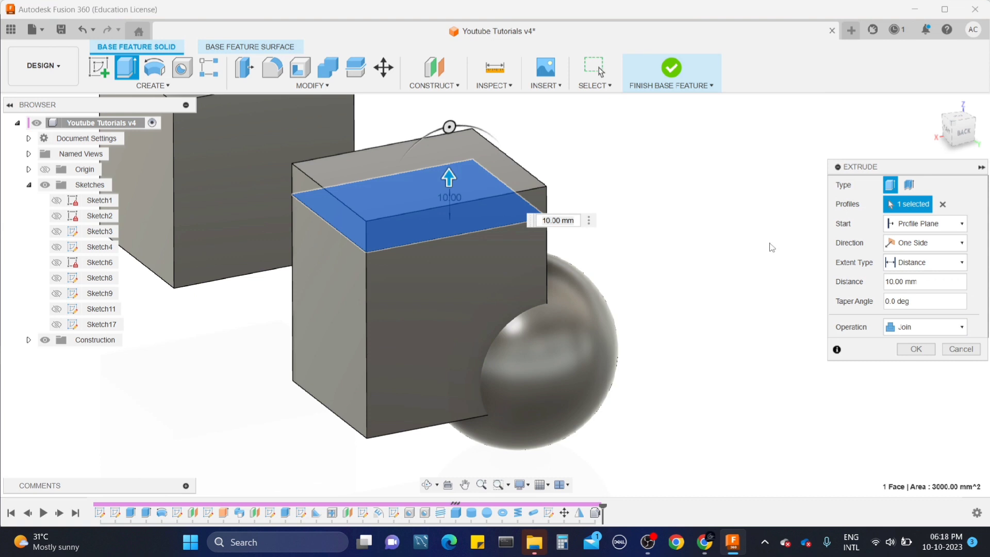
pyautogui.click(928, 352)
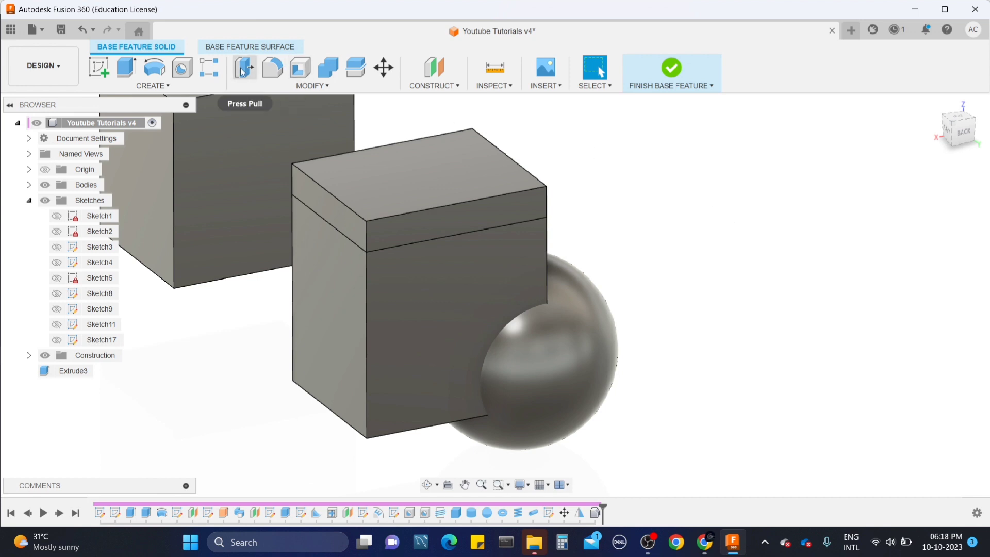
# Try to fillet the top edge and adjoining faces of the extruded slab, and discard the fillet
pyautogui.click(272, 67)
pyautogui.click(320, 194)
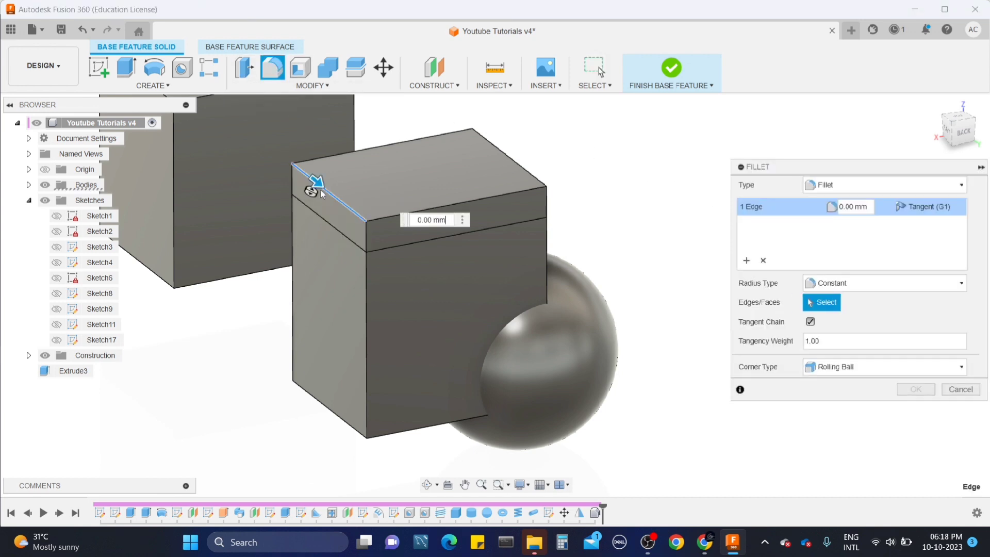
pyautogui.click(335, 173)
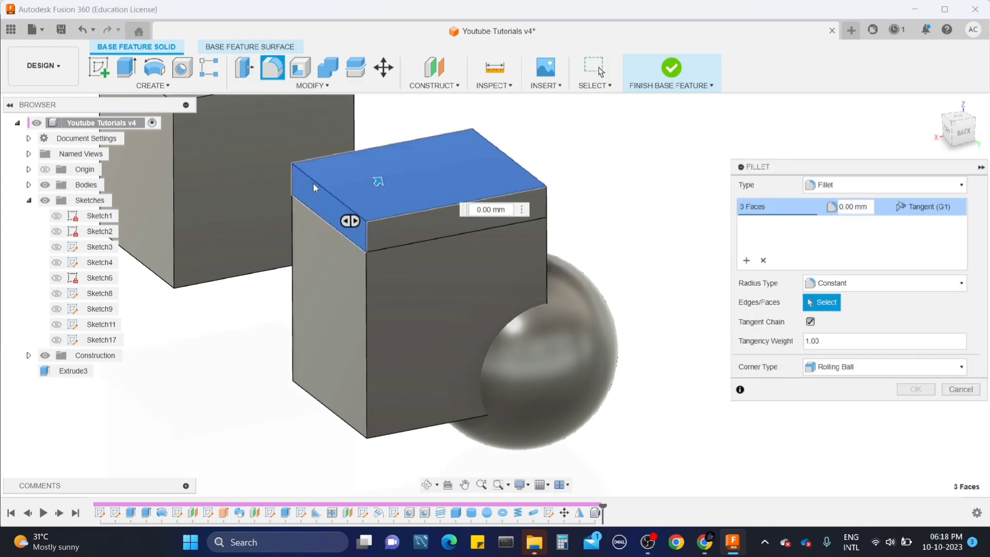
pyautogui.moveTo(391, 169); pyautogui.dragTo(392, 162)
pyautogui.click(962, 389)
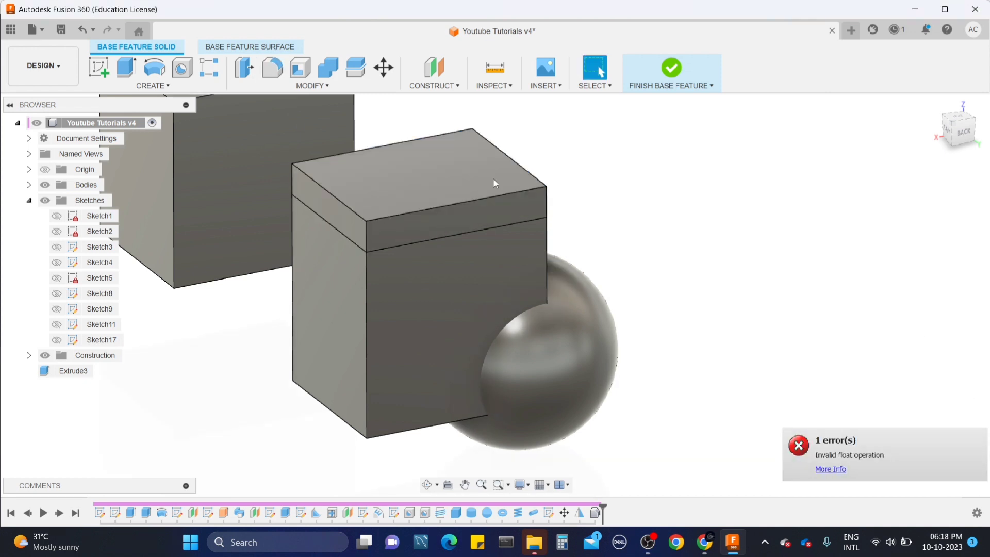
# Chamfer two faces and one edge of the extruded slab with an equal distance of 10 mm, and finish the base feature
pyautogui.click(312, 85)
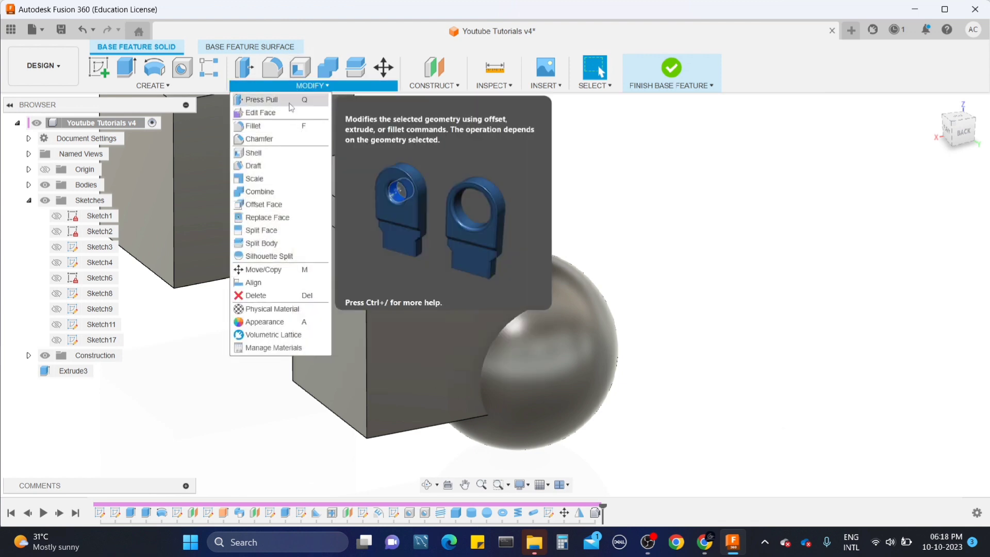
pyautogui.click(286, 136)
pyautogui.click(383, 168)
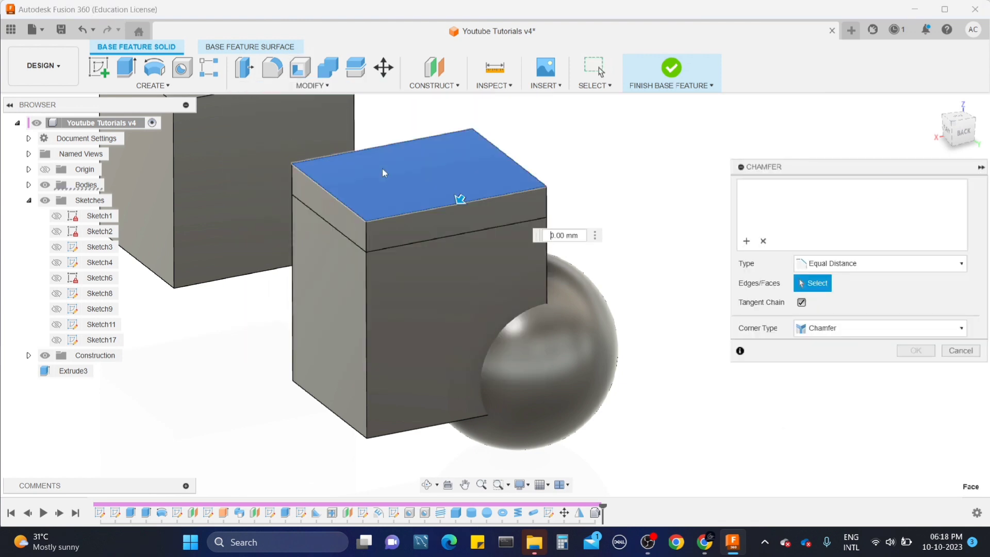
pyautogui.moveTo(460, 198)
pyautogui.mouseDown()
pyautogui.moveTo(452, 209)
pyautogui.moveTo(459, 199)
pyautogui.mouseUp()
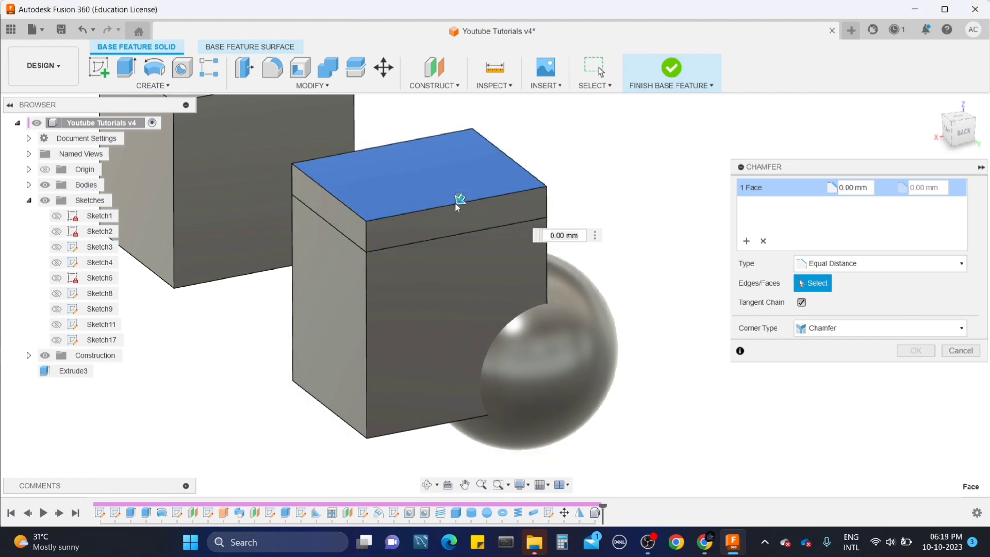
pyautogui.moveTo(457, 201); pyautogui.dragTo(453, 210)
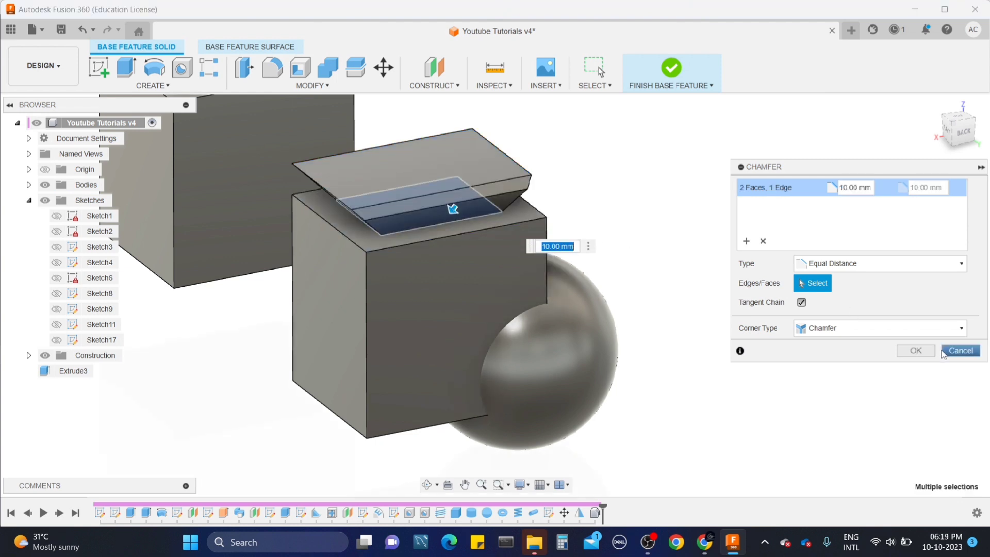
pyautogui.click(915, 351)
pyautogui.keyDown('shift'); pyautogui.moveTo(707, 245); pyautogui.dragTo(707, 232, button='middle'); pyautogui.keyUp('shift')
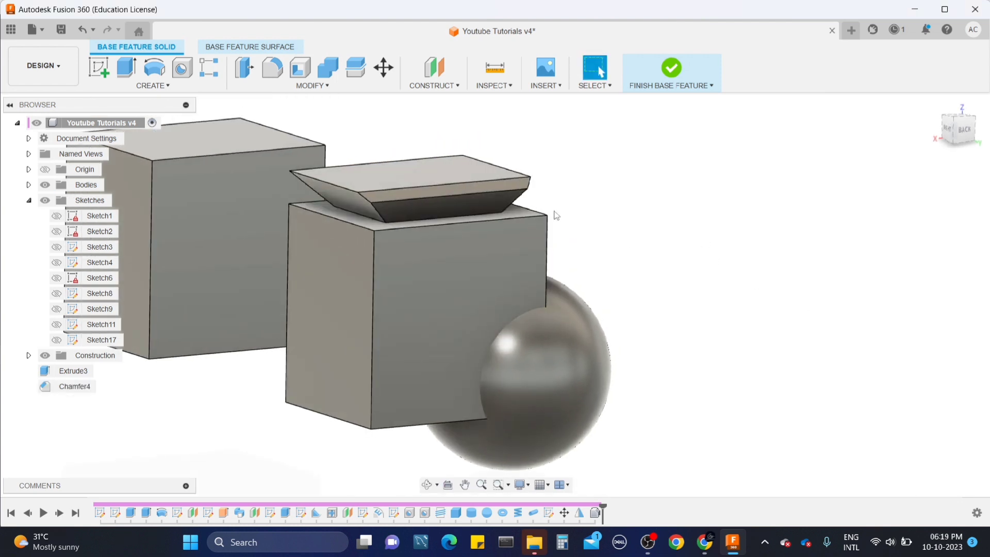
pyautogui.click(670, 72)
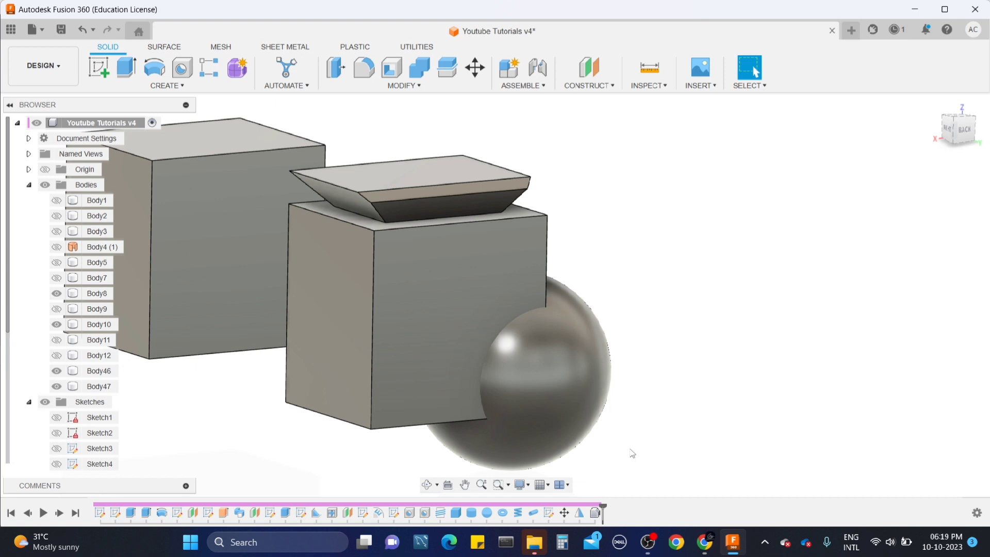
pyautogui.click(167, 85)
pyautogui.moveTo(163, 417)
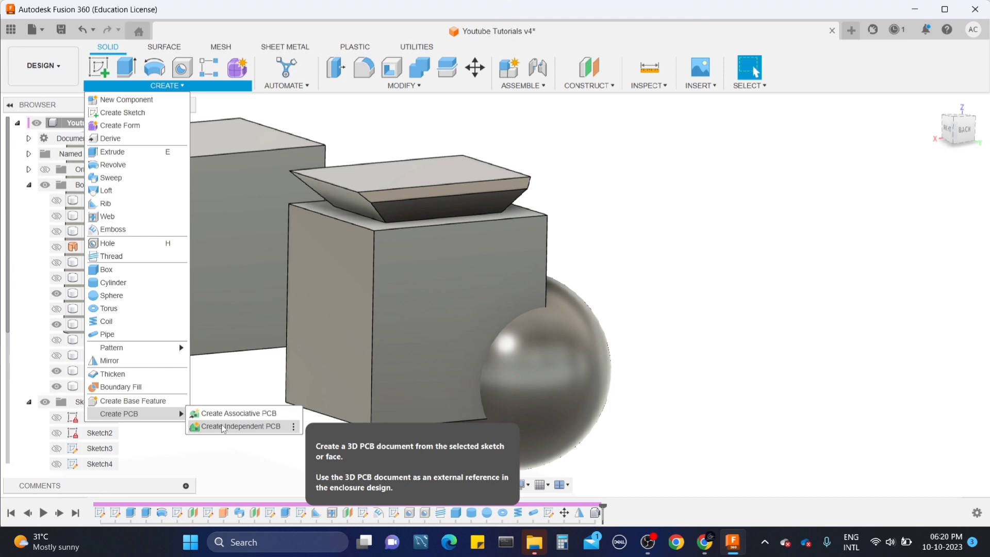
pyautogui.click(236, 414)
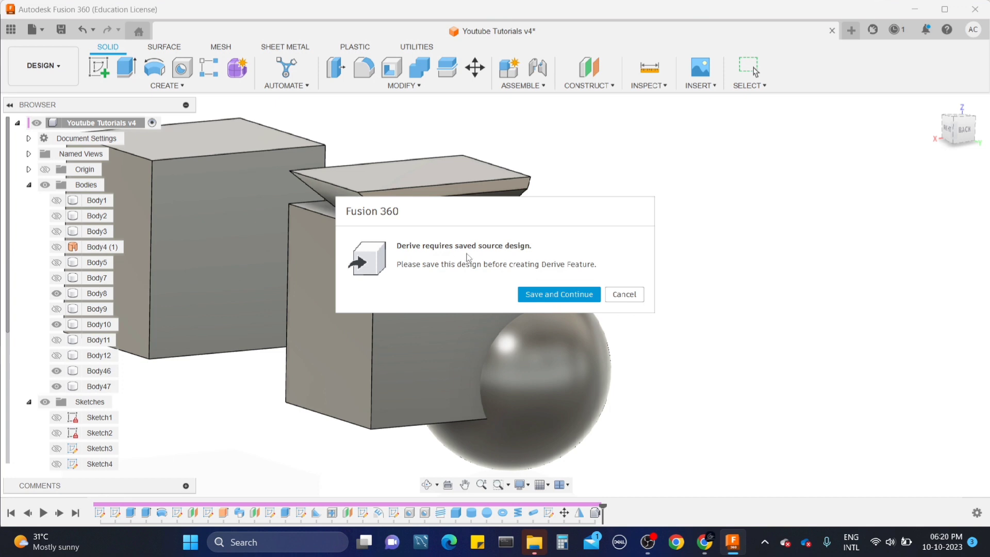
pyautogui.click(624, 293)
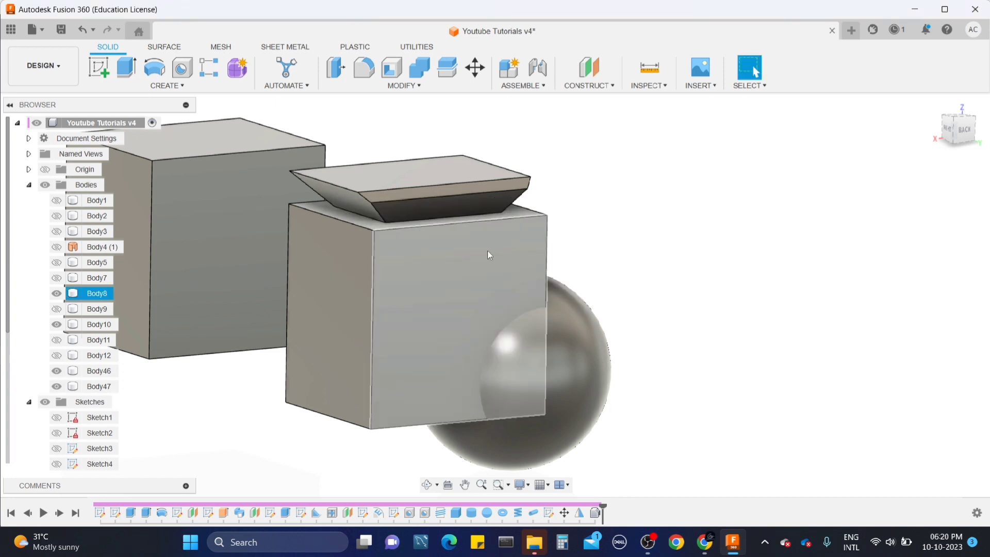
# Start creating an associative PCB, saving the design with the version description "User Saved"
pyautogui.scroll(-3, 534, 336)
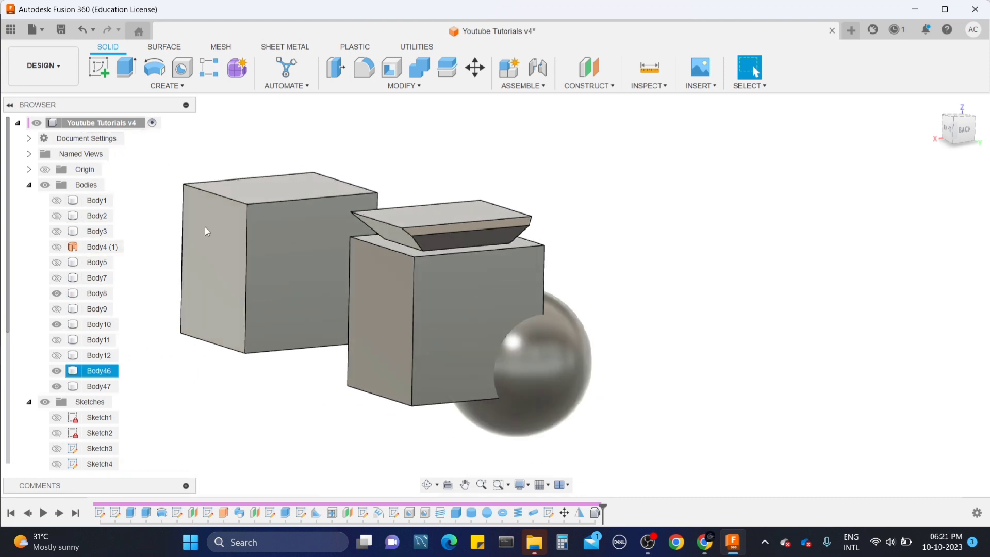
pyautogui.click(166, 85)
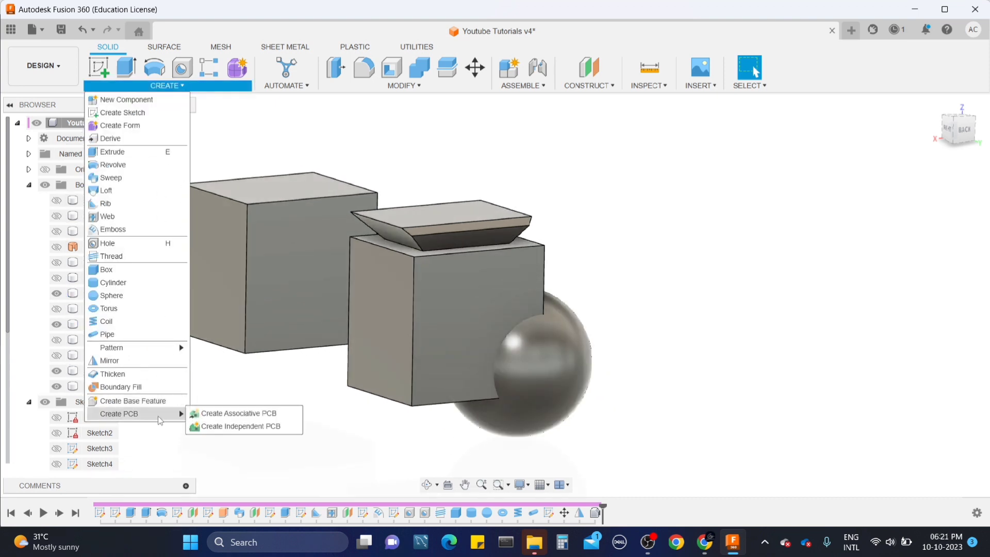
pyautogui.click(209, 413)
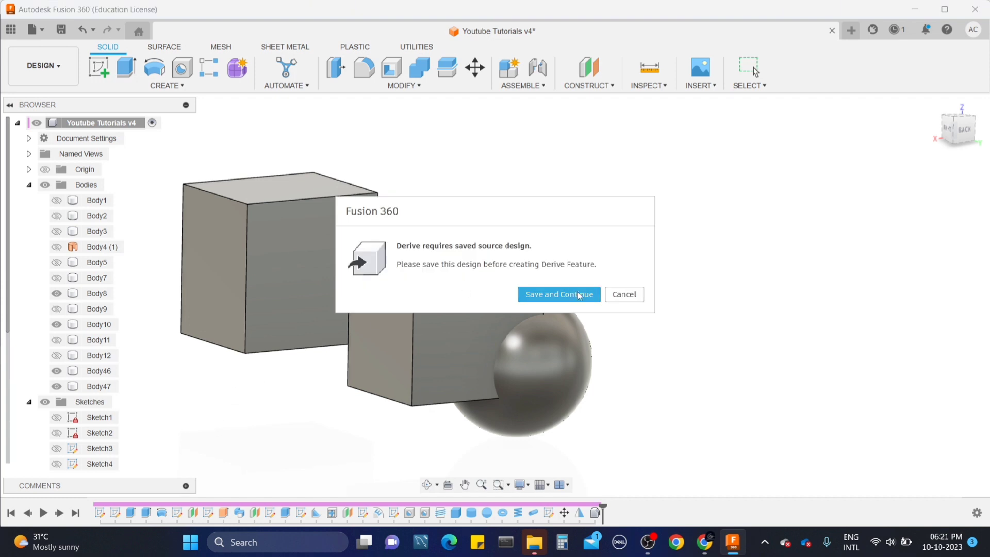
pyautogui.click(559, 294)
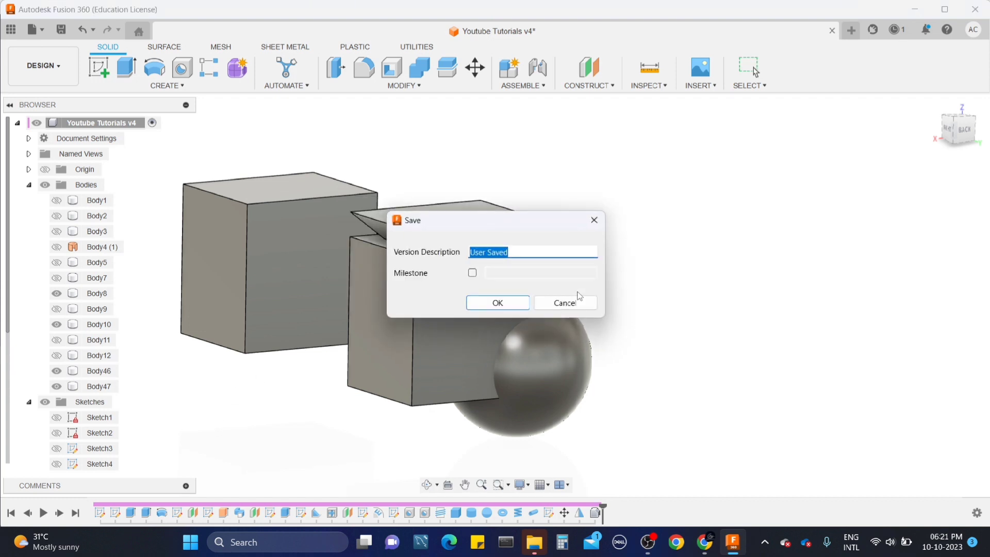
pyautogui.click(499, 303)
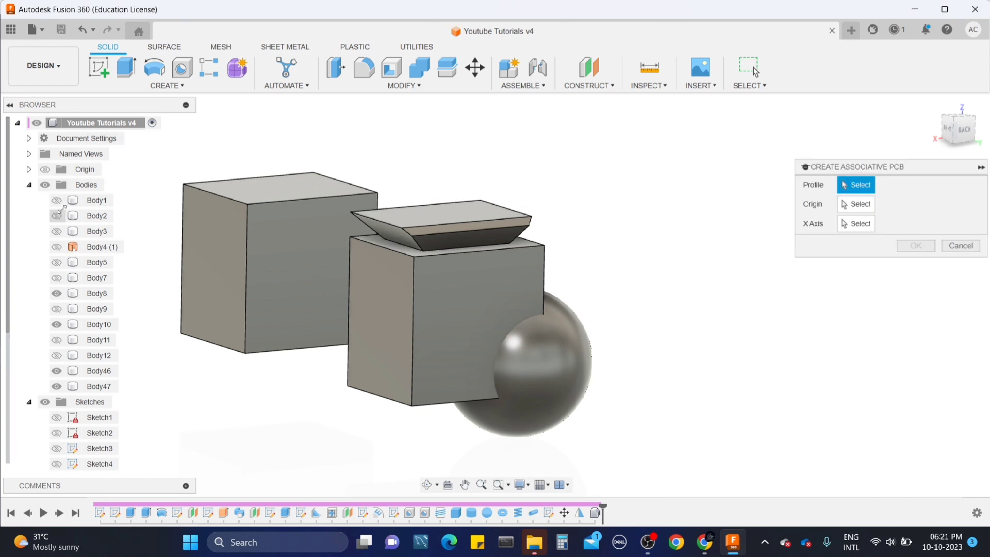
# Hide the bodies, show the hexagon sketch and select the hexagon's right half as the associative PCB profile
pyautogui.click(29, 185)
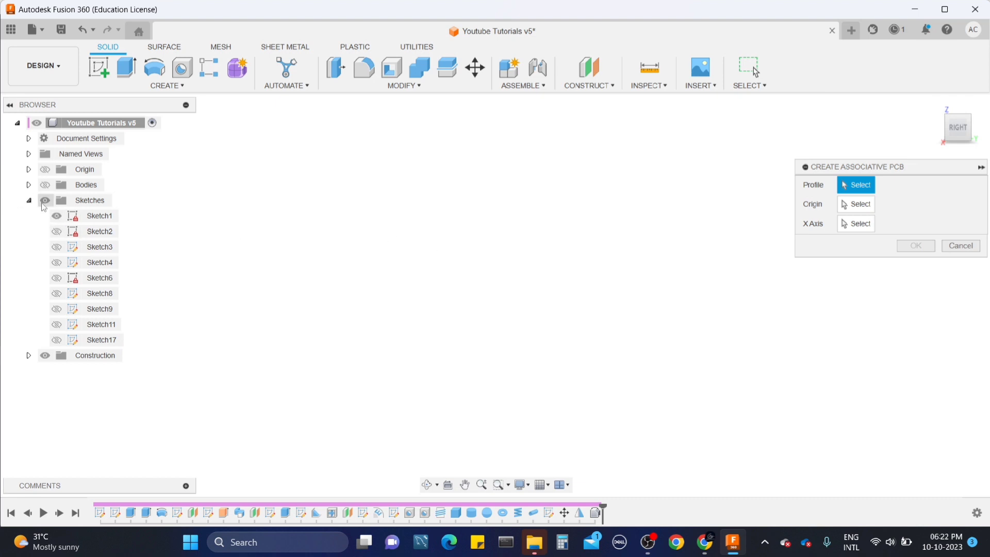
pyautogui.click(50, 202)
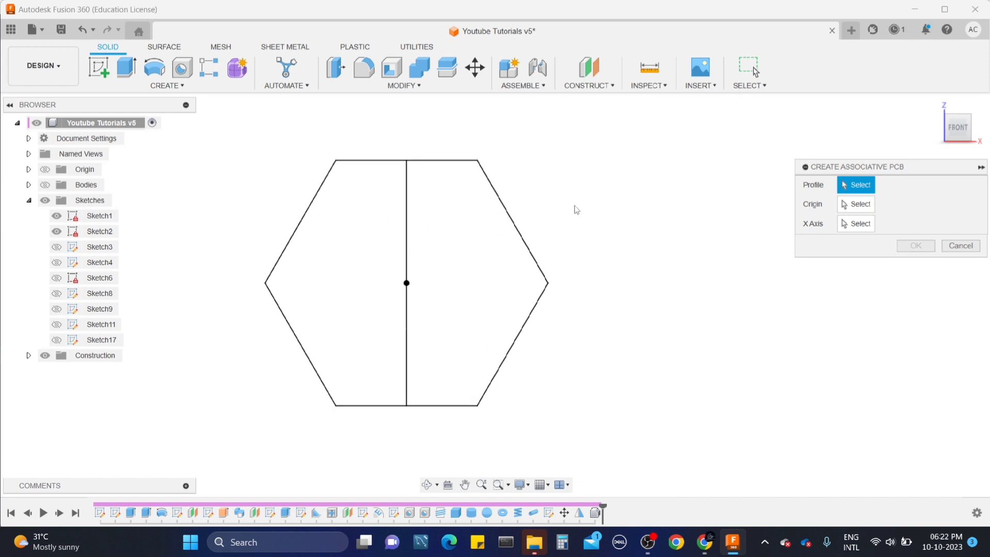
pyautogui.click(457, 193)
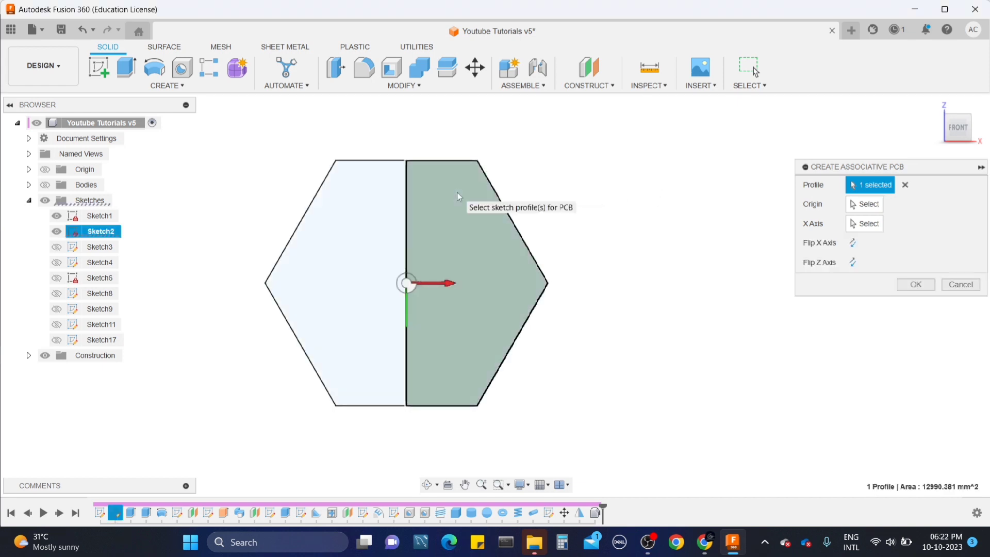
# Create the associative PCB with its origin at the dividing line's top endpoint, X axis along that line and the Z axis flipped
pyautogui.click(861, 205)
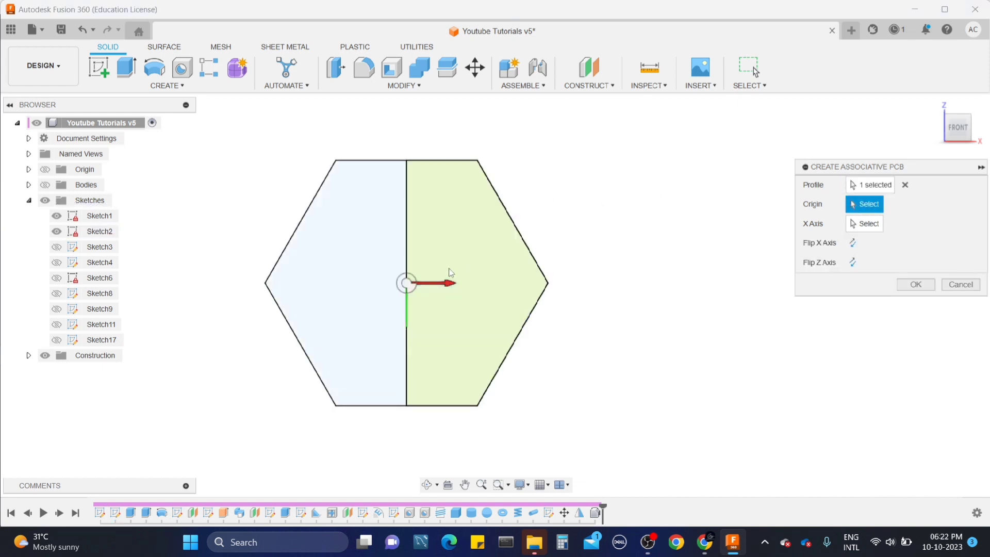
pyautogui.click(408, 283)
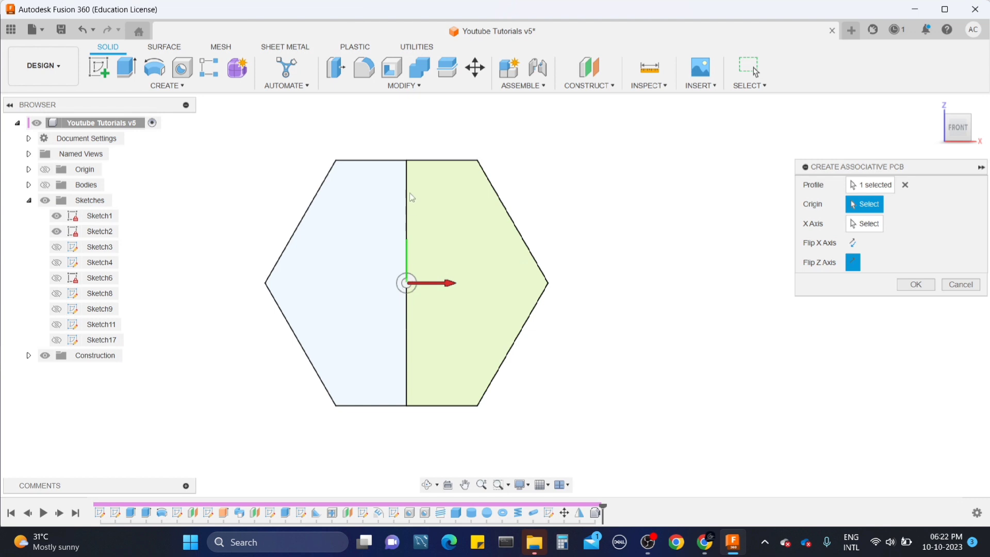
pyautogui.click(407, 161)
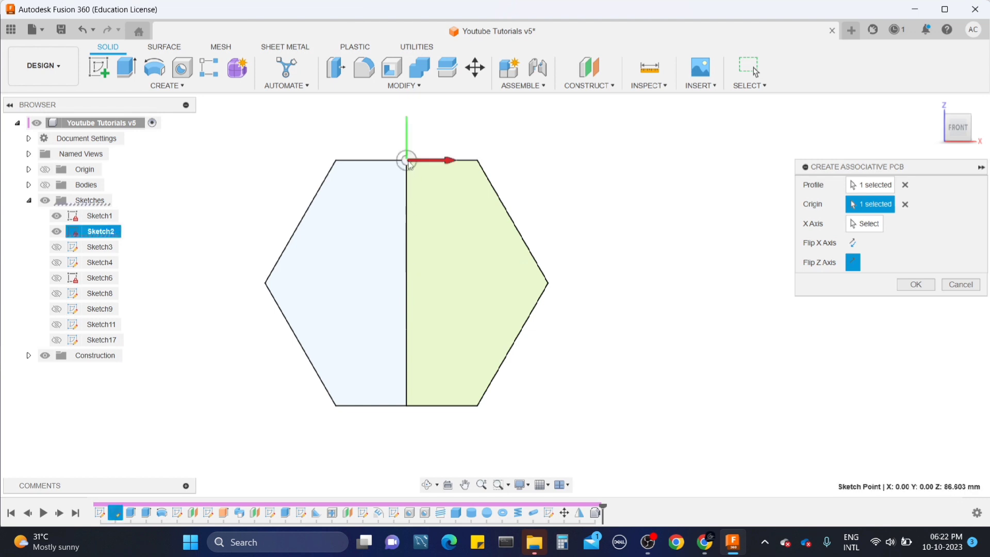
pyautogui.click(870, 224)
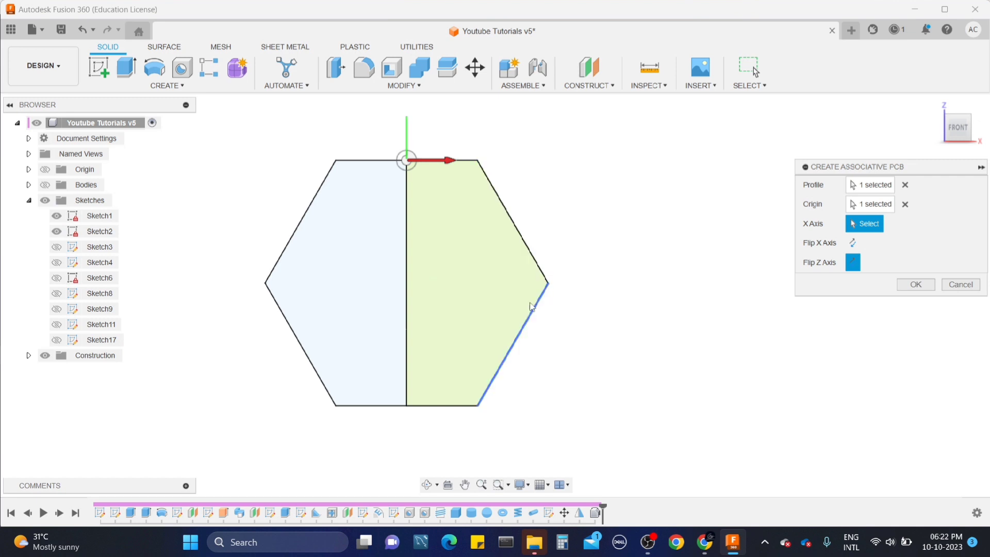
pyautogui.click(408, 342)
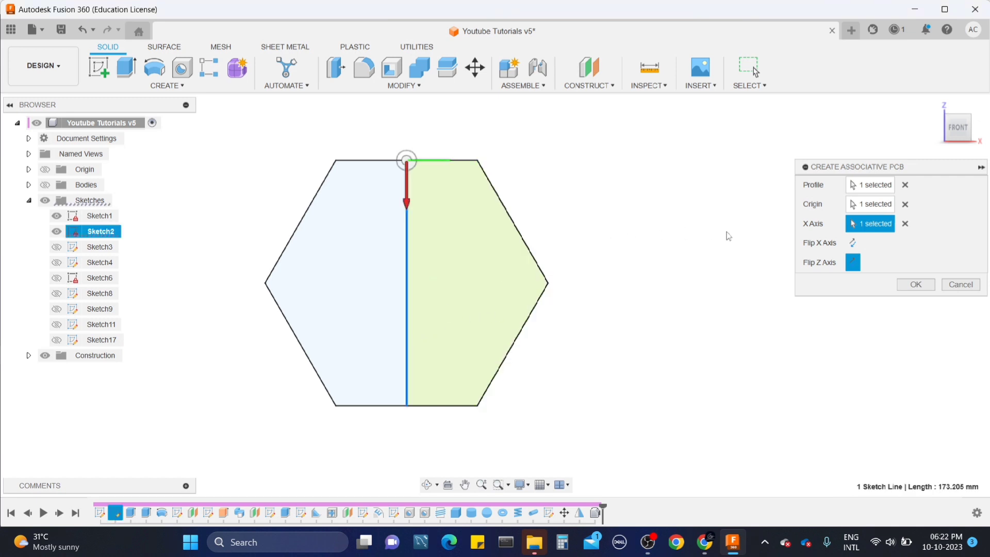
pyautogui.click(929, 287)
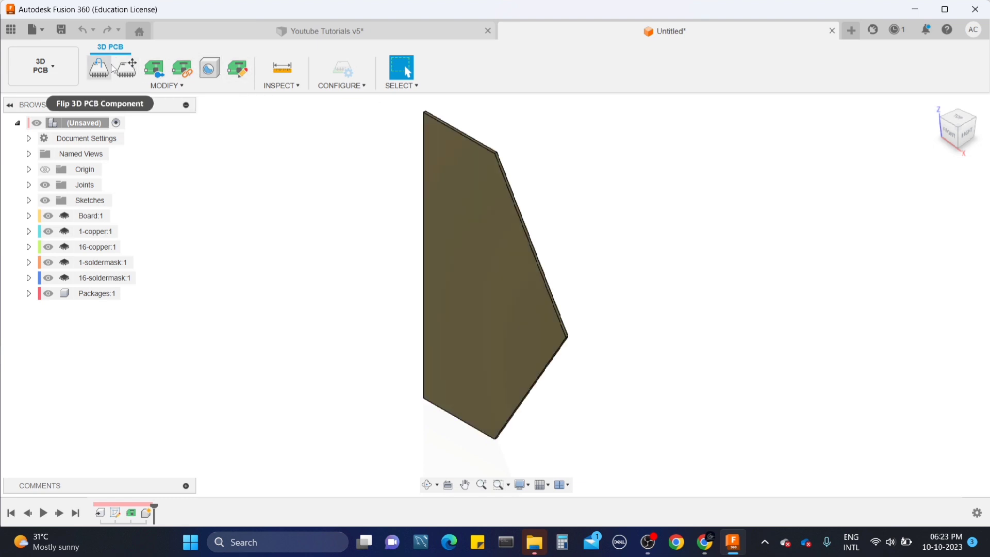
pyautogui.scroll(3, 532, 205)
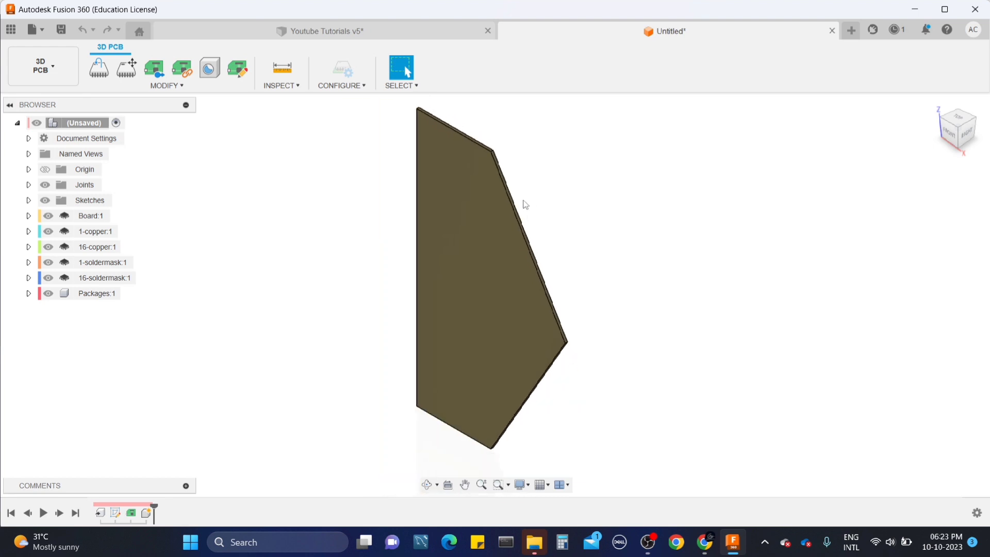
pyautogui.keyDown('shift'); pyautogui.moveTo(588, 210); pyautogui.dragTo(513, 186, button='middle'); pyautogui.keyUp('shift')
pyautogui.scroll(2, 494, 181)
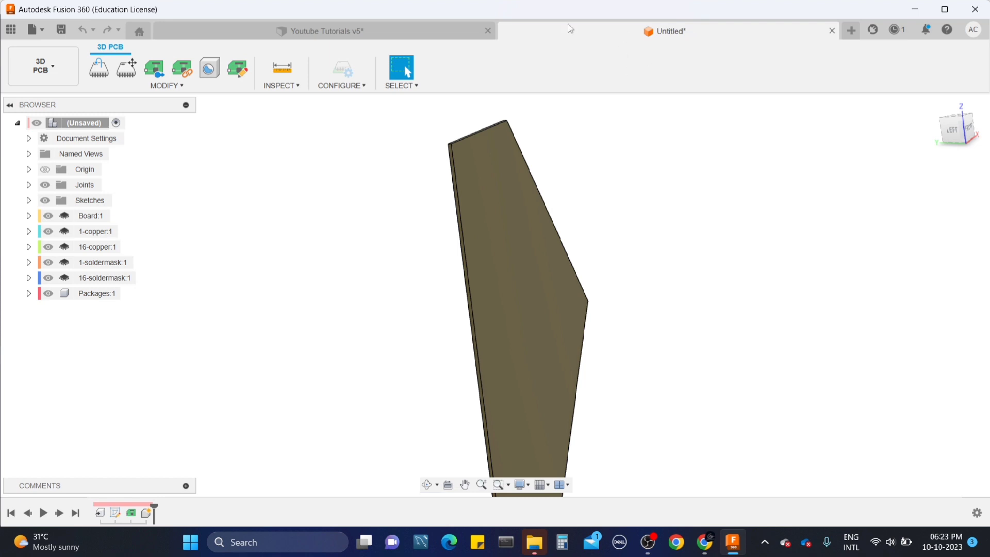
# Return to the Youtube Tutorials design and start an independent PCB using both halves of the hexagon as profiles
pyautogui.click(367, 29)
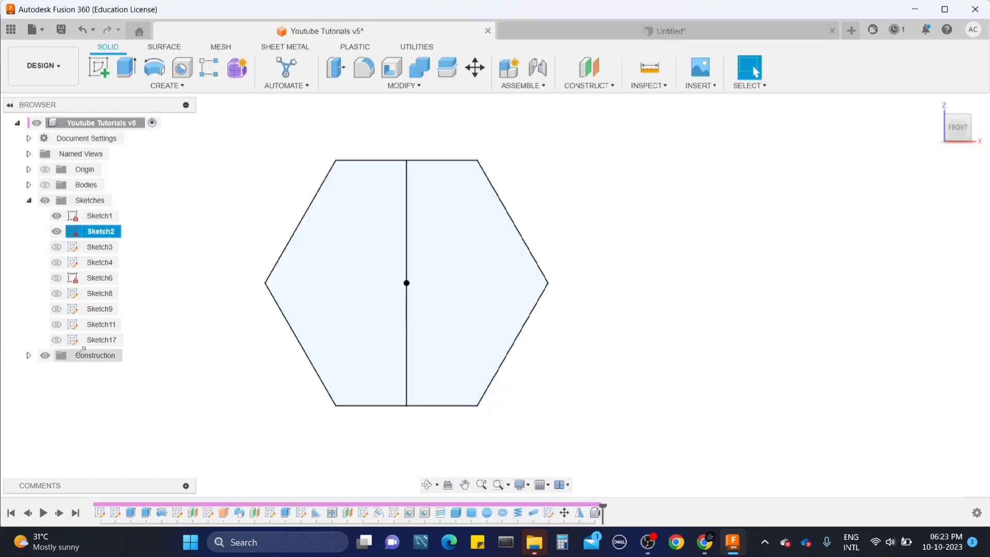
pyautogui.click(145, 89)
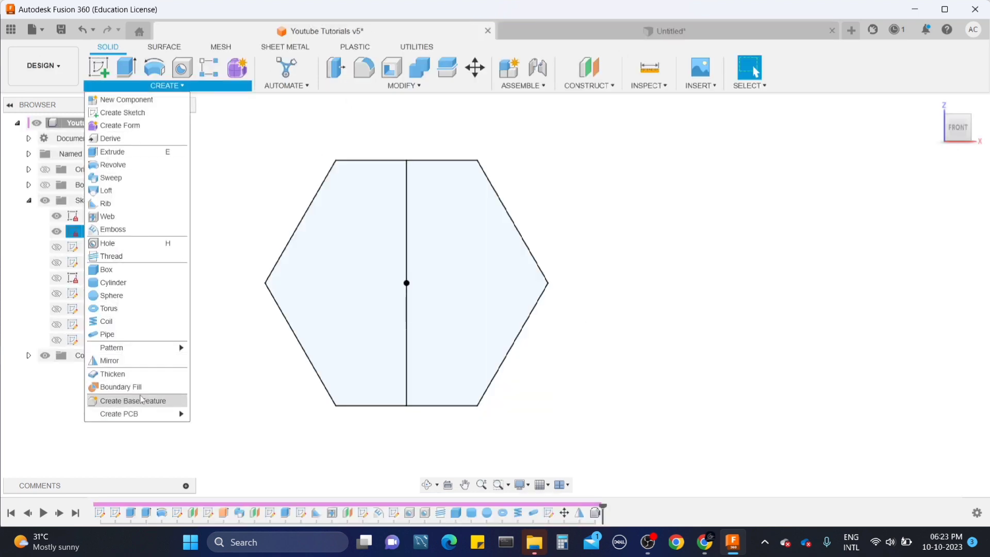
pyautogui.moveTo(170, 414)
pyautogui.click(264, 427)
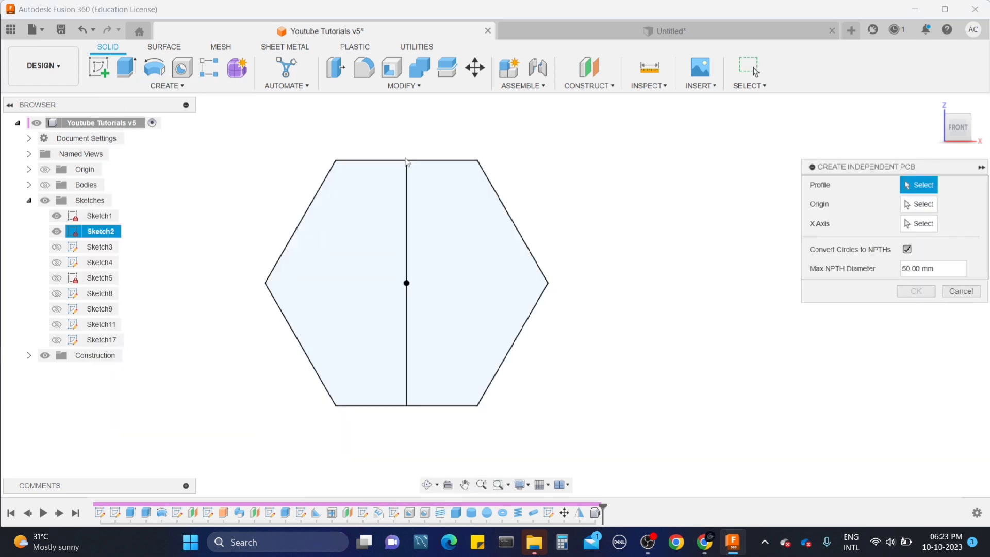
pyautogui.click(361, 232)
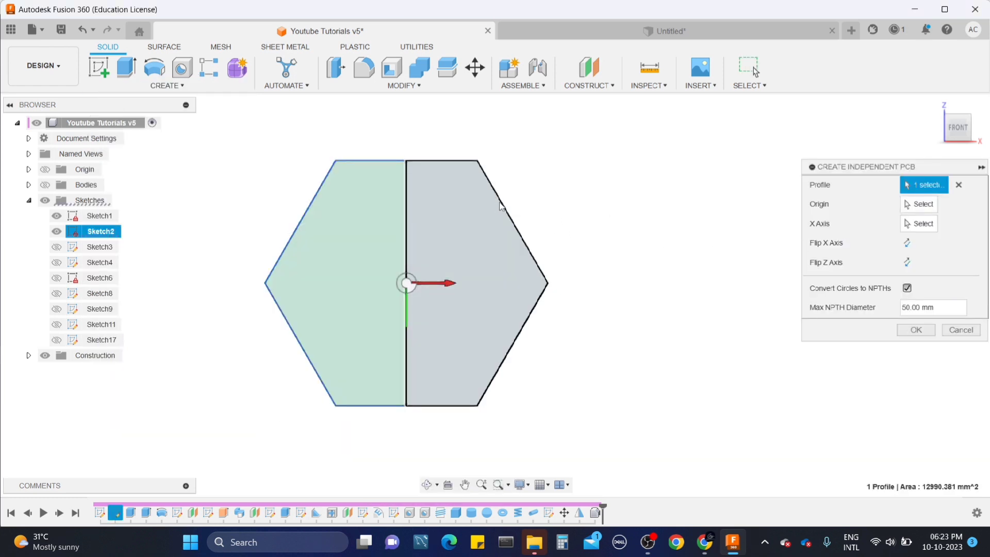
pyautogui.click(497, 205)
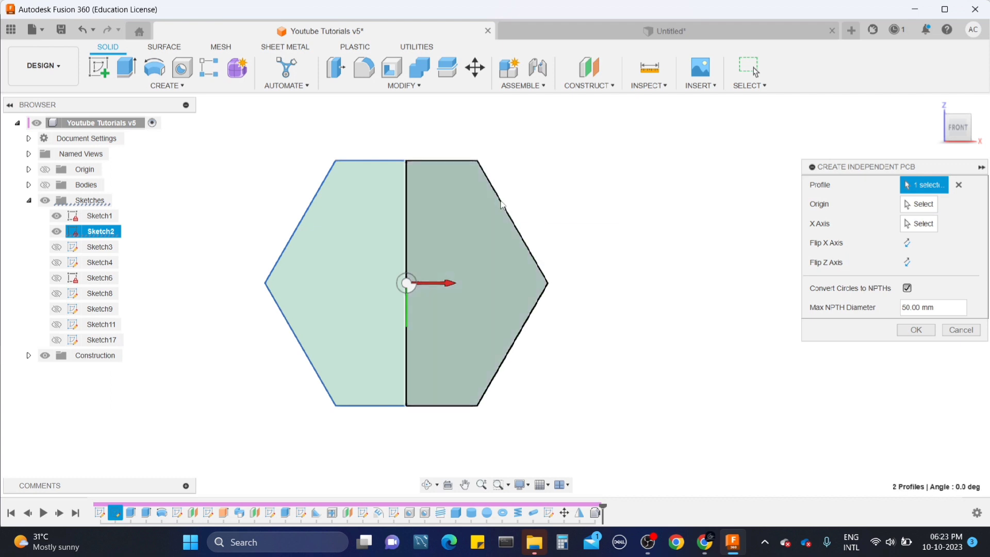
# Create the independent PCB with its origin at the dividing line's top endpoint and X axis along the hexagon's upper-right edge
pyautogui.click(930, 205)
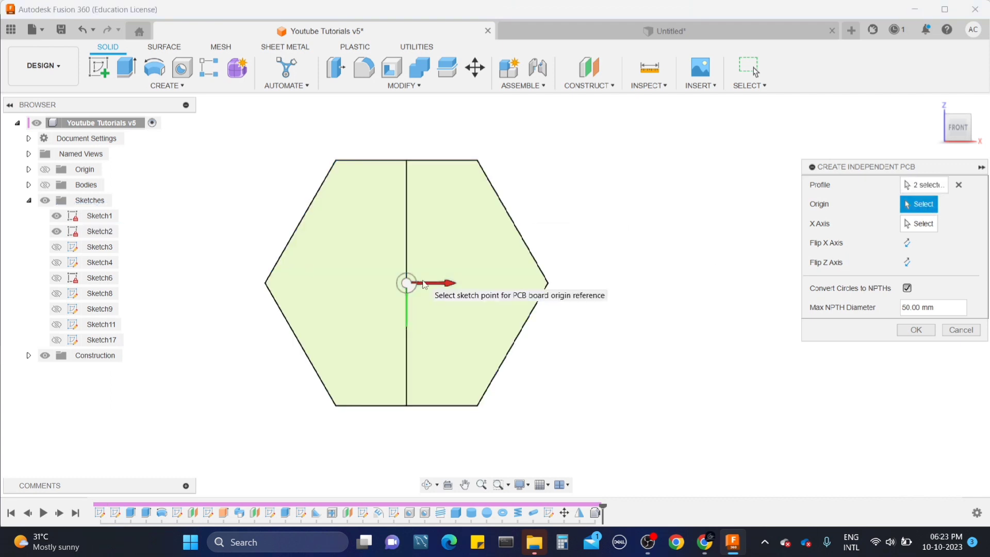
pyautogui.click(407, 160)
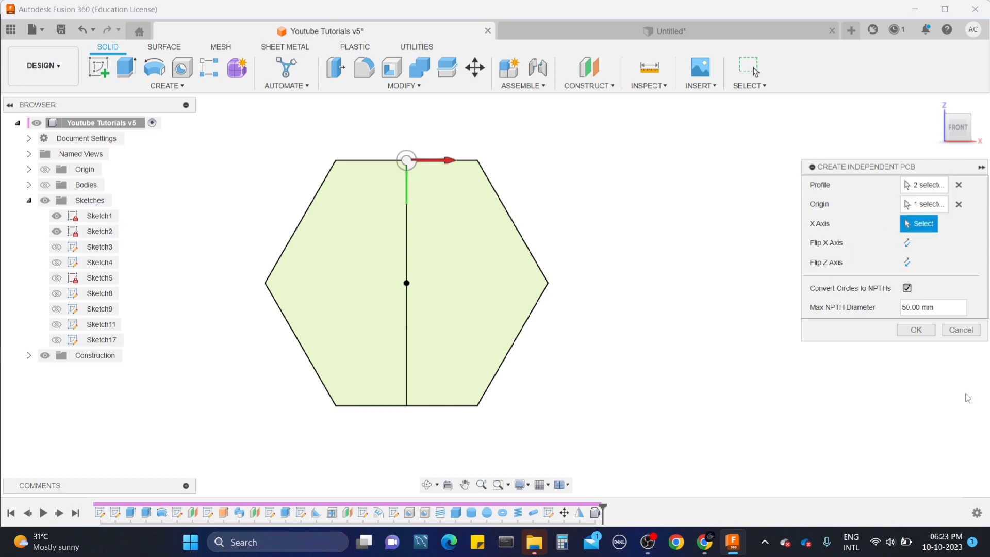
pyautogui.click(526, 246)
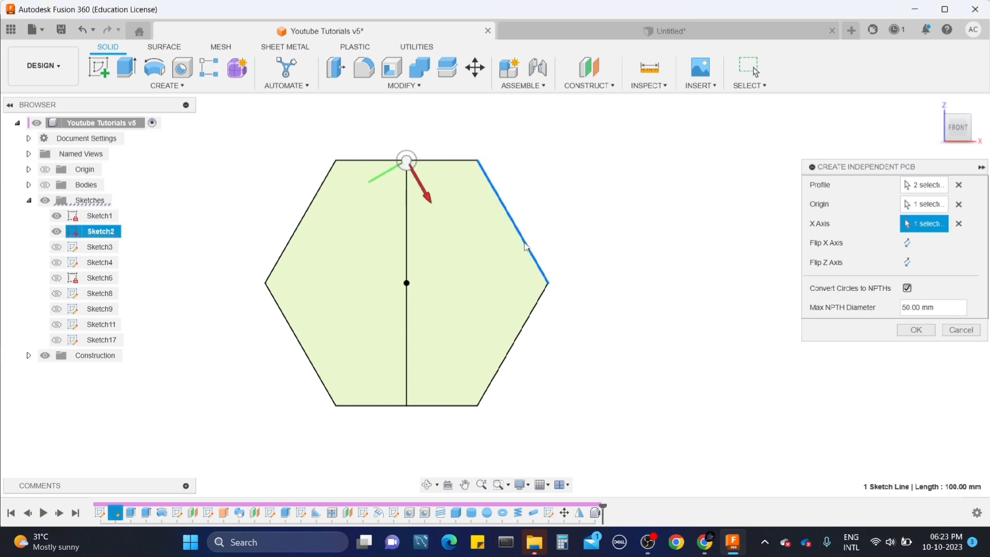
pyautogui.click(932, 333)
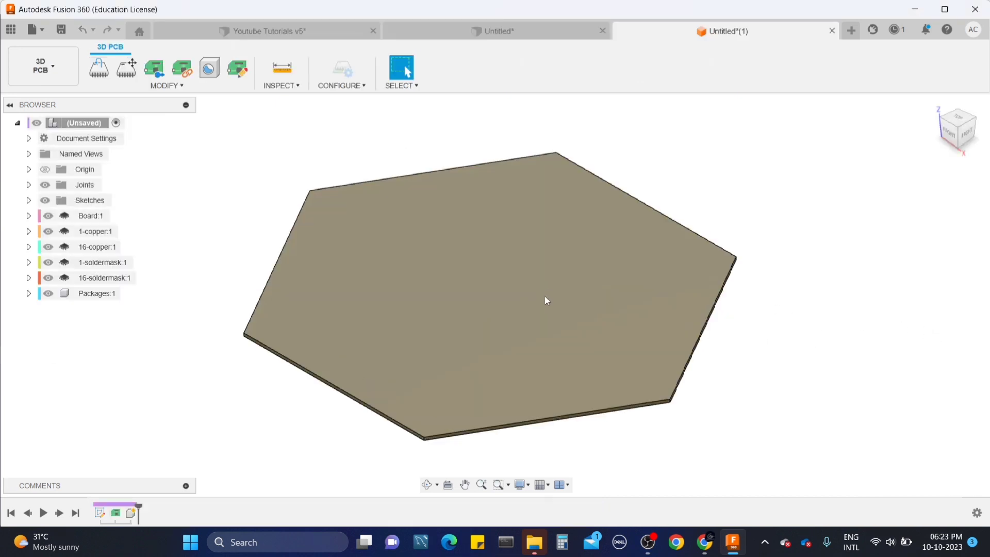
pyautogui.keyDown('shift'); pyautogui.moveTo(553, 293); pyautogui.dragTo(539, 340, button='middle'); pyautogui.keyUp('shift')
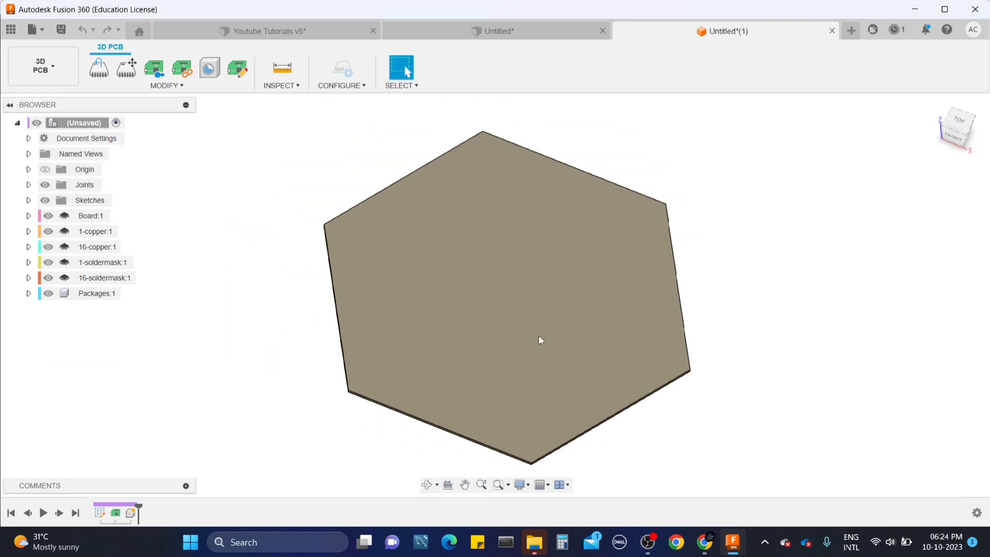
# Close both untitled PCB documents without saving them
pyautogui.click(602, 31)
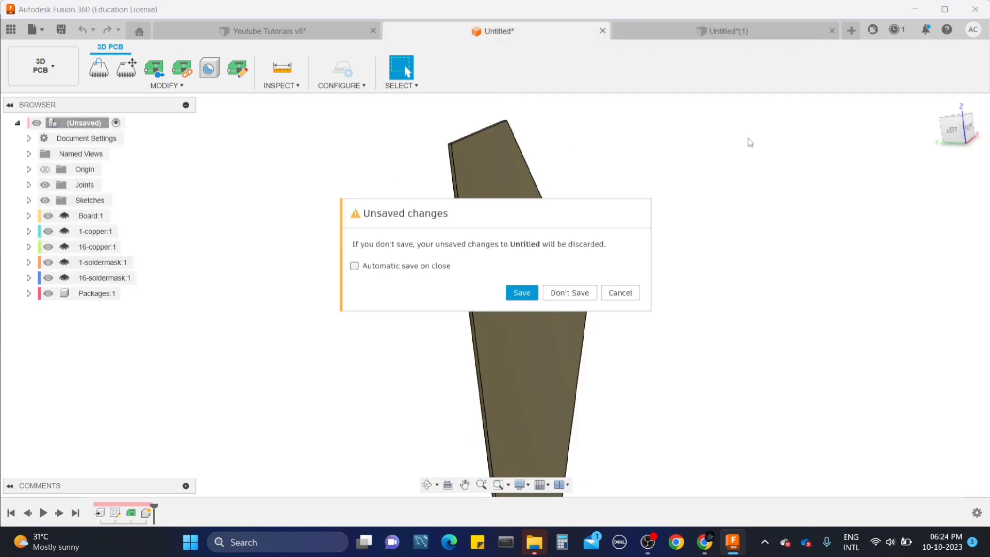
pyautogui.click(562, 291)
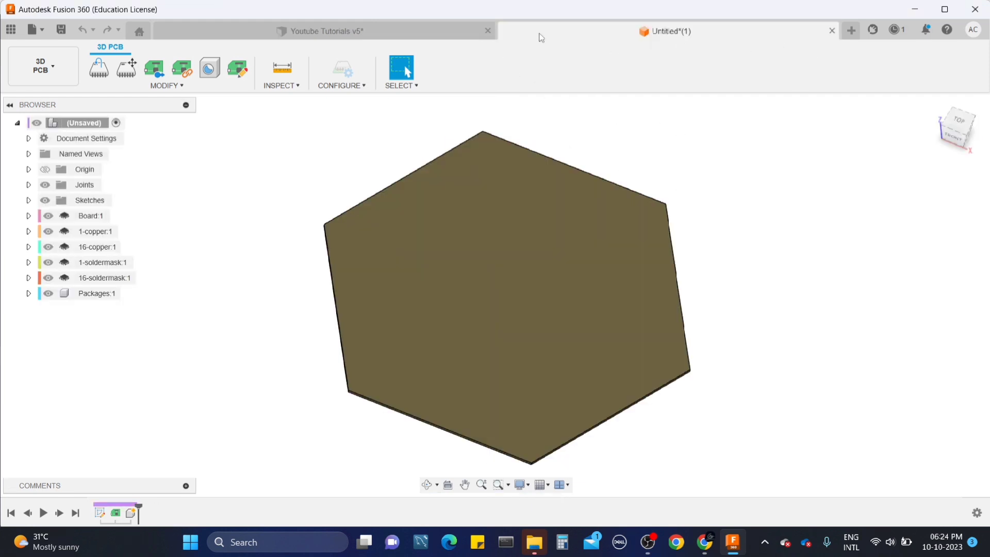
pyautogui.click(832, 31)
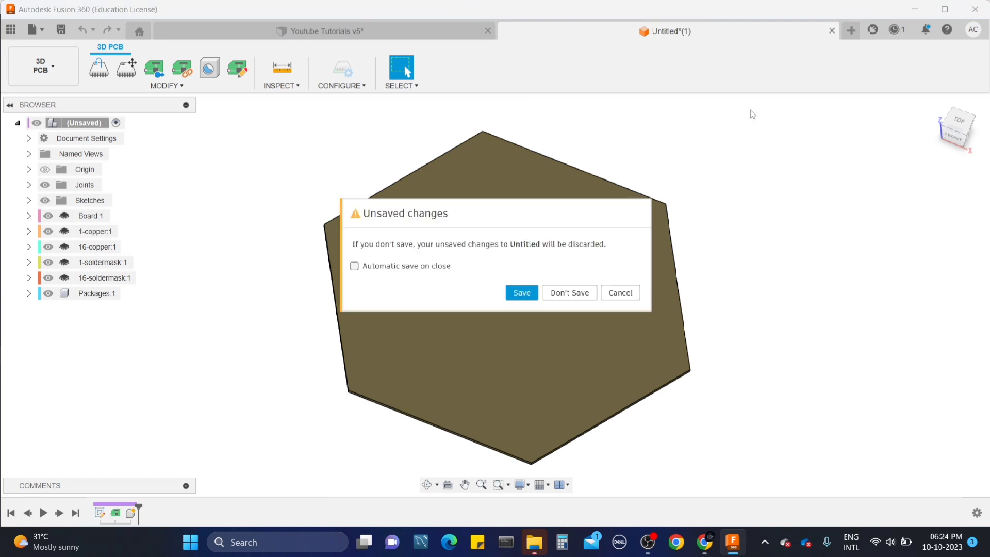
pyautogui.click(566, 292)
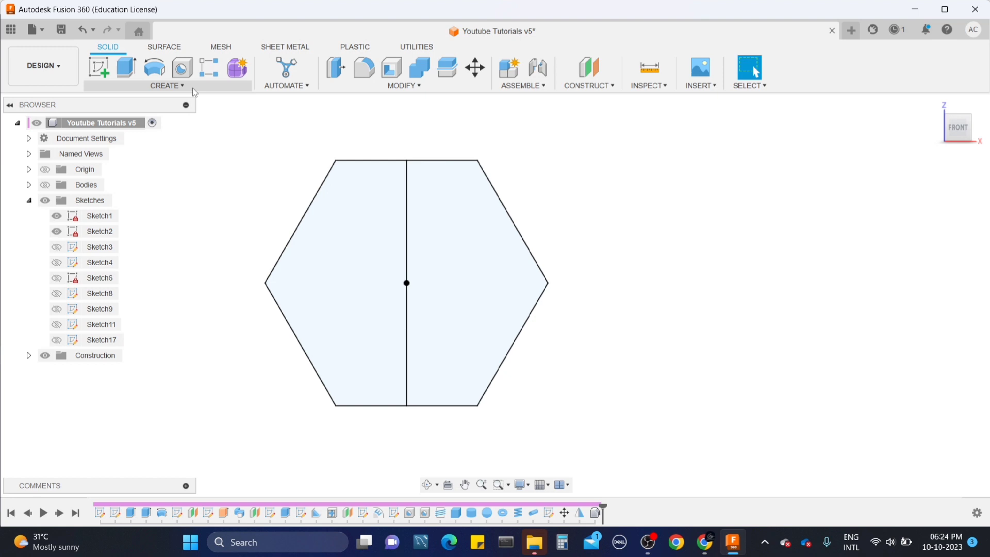
# Examine the available commands for modifying solid bodies
pyautogui.click(364, 87)
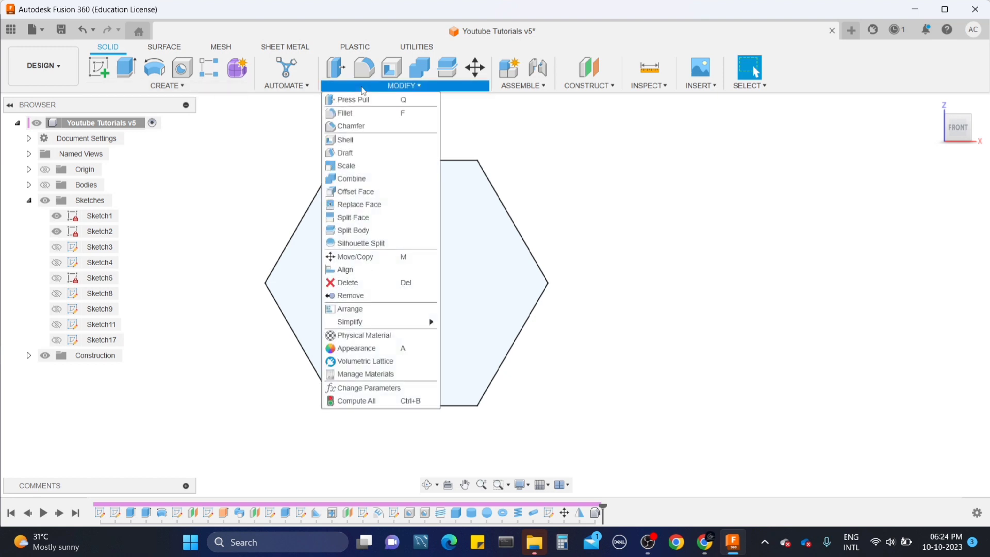